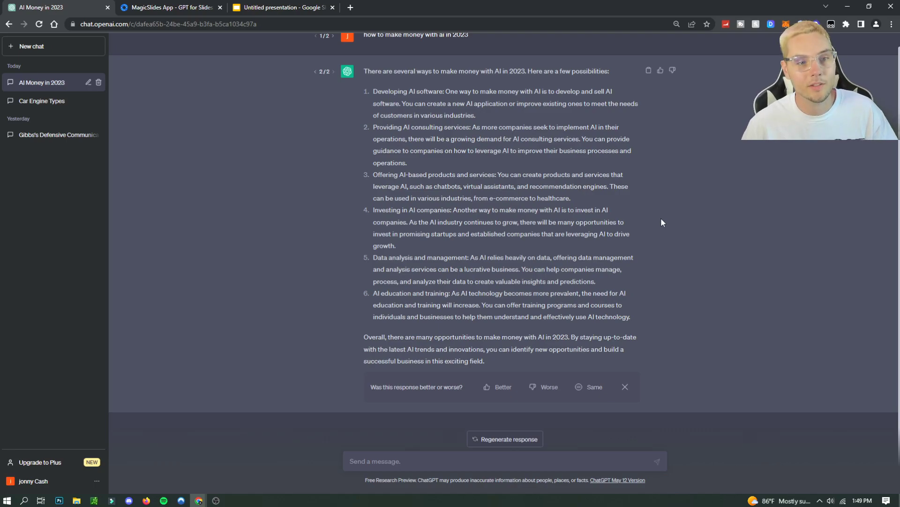
Glance at the Slides tab, then bring up the MagicSlides App Marketplace listing.
left_click(287, 6)
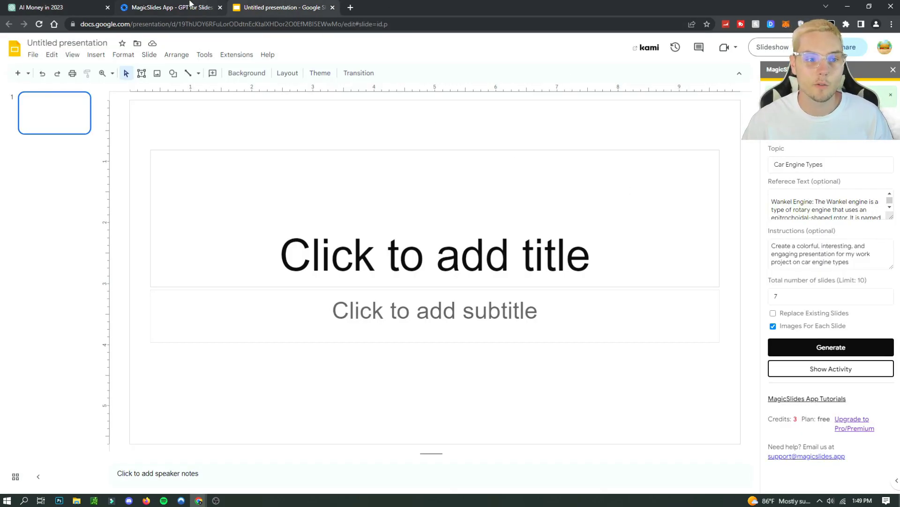
left_click(29, 7)
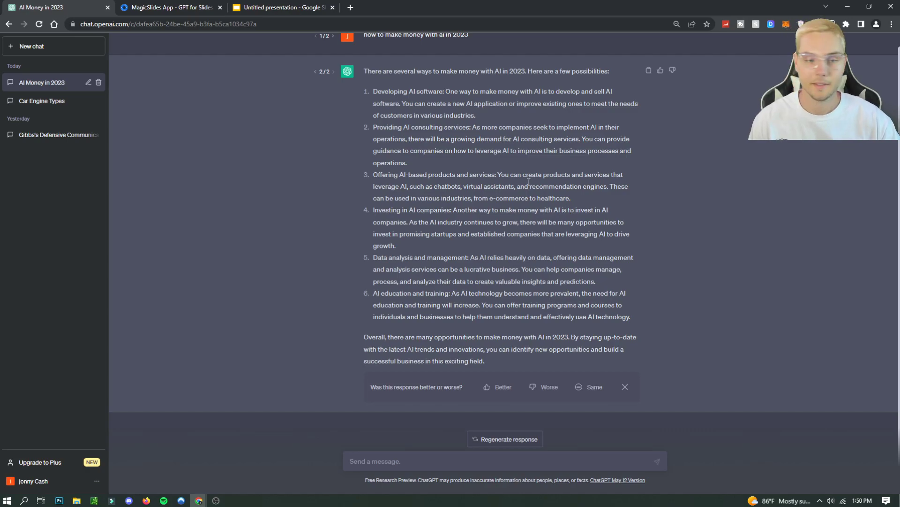
left_click(193, 5)
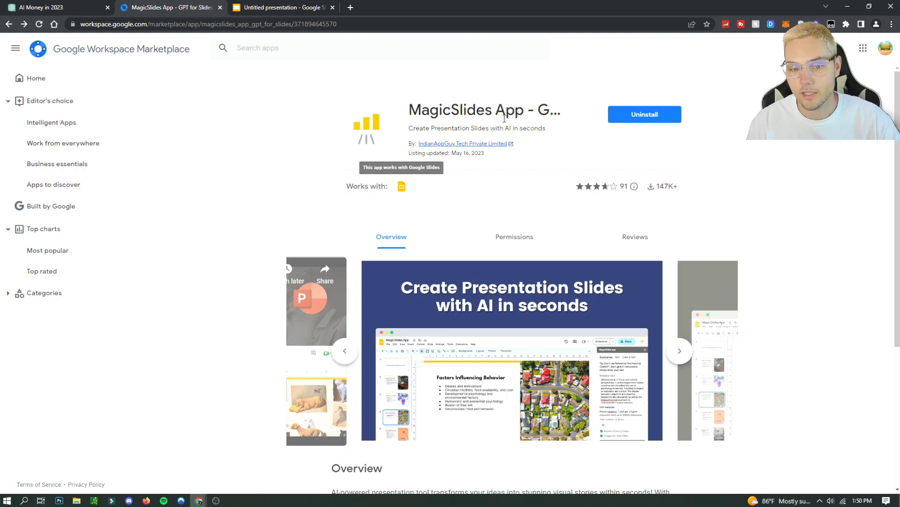
Skim the MagicSlides listing details, then return to the untitled presentation.
scroll(564, 160, "down", 5)
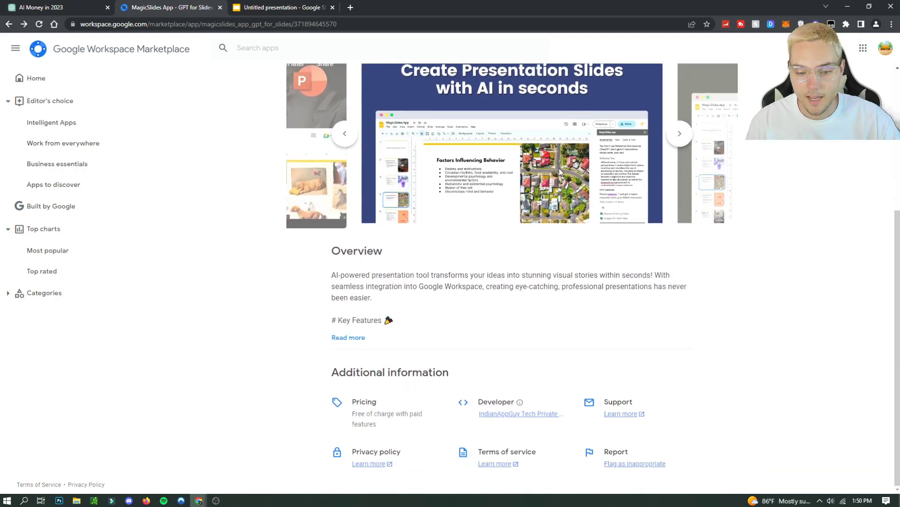
scroll(559, 168, "up", 5)
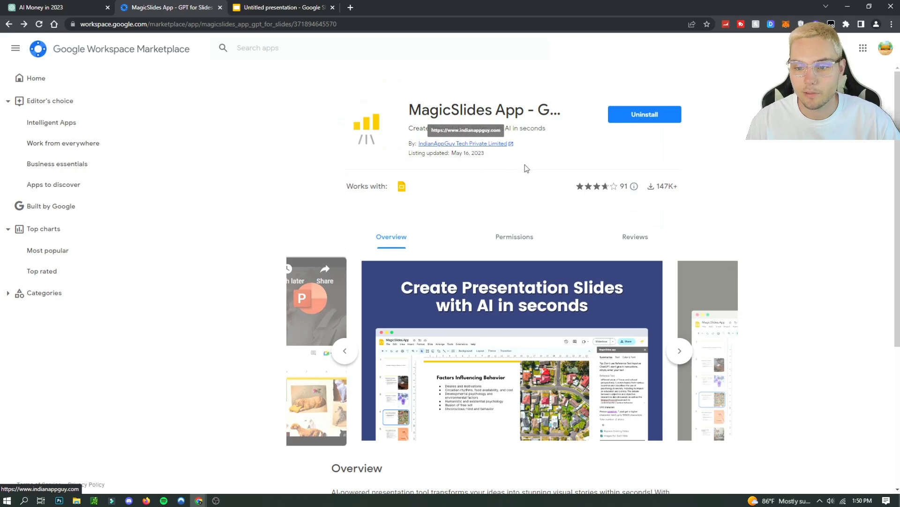
left_click(282, 7)
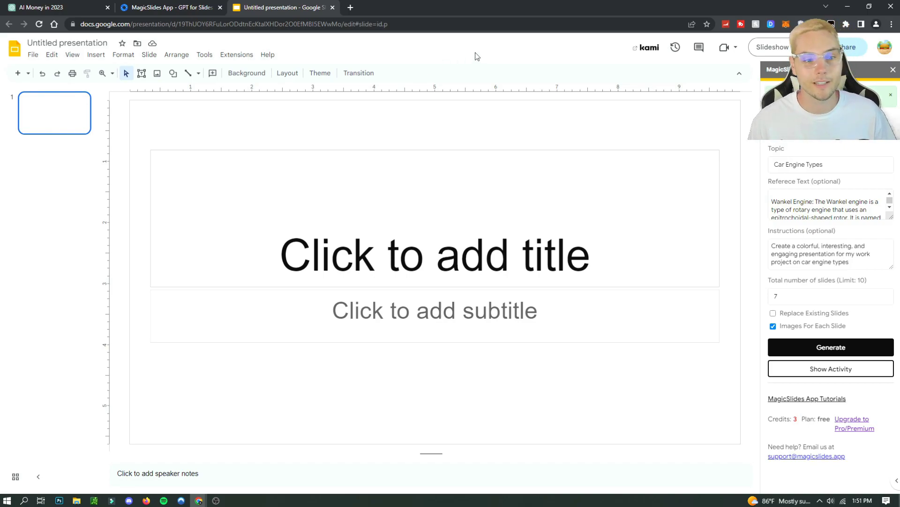
Cycle through the open tabs, then open the Car Engine Types chat in ChatGPT.
left_click(44, 7)
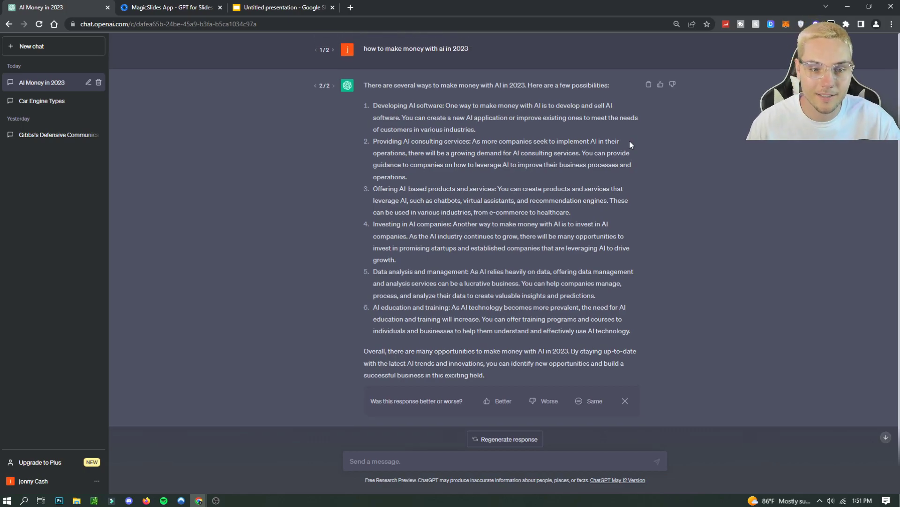
left_click(172, 7)
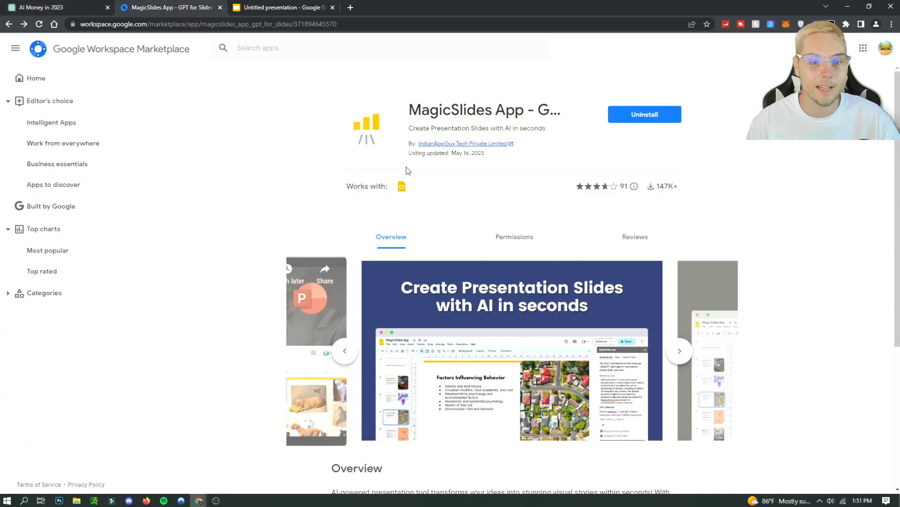
key("ctrl+shift+Tab")
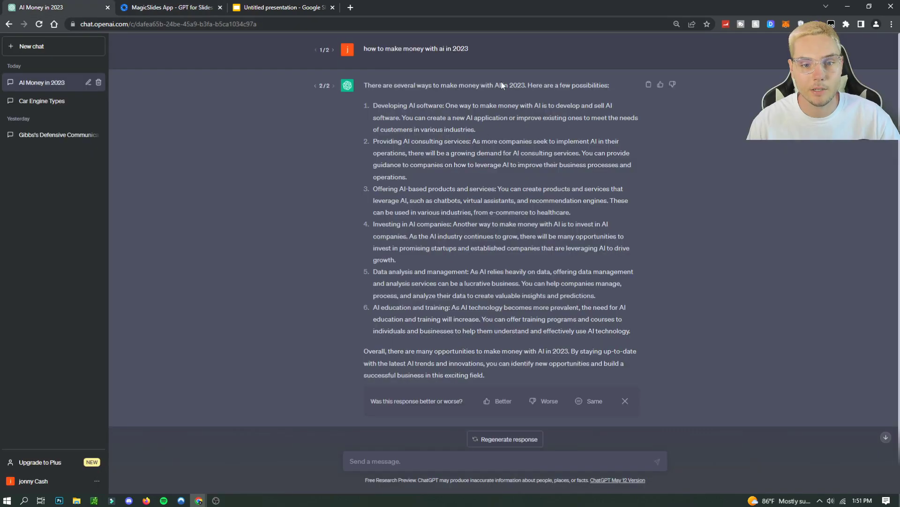
key("ctrl+shift+Tab")
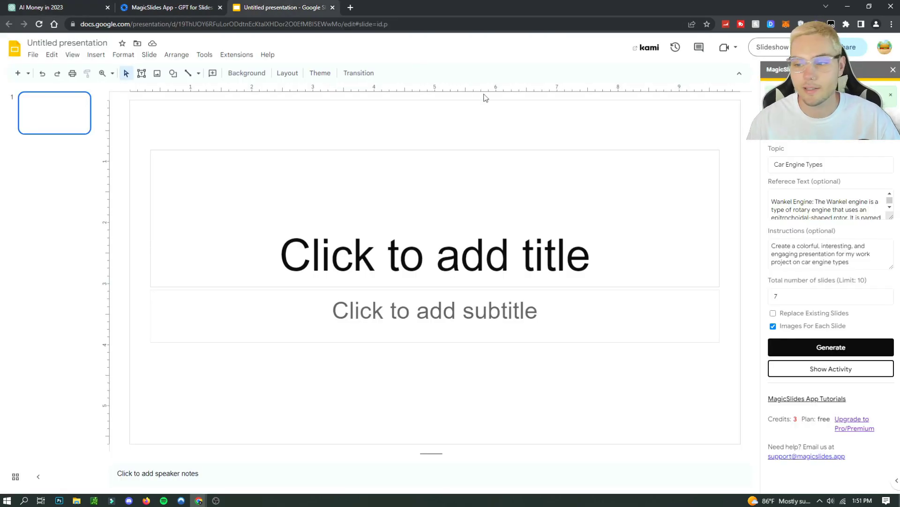
left_click(82, 5)
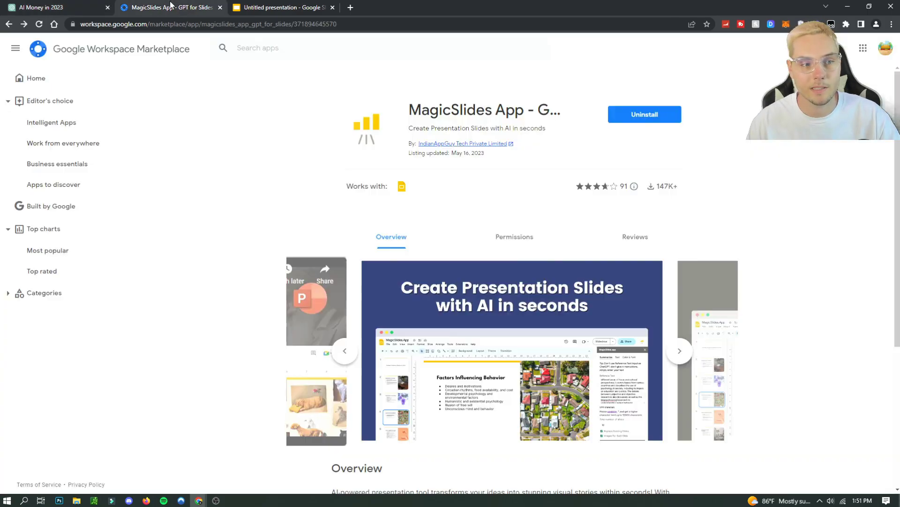
left_click(176, 6)
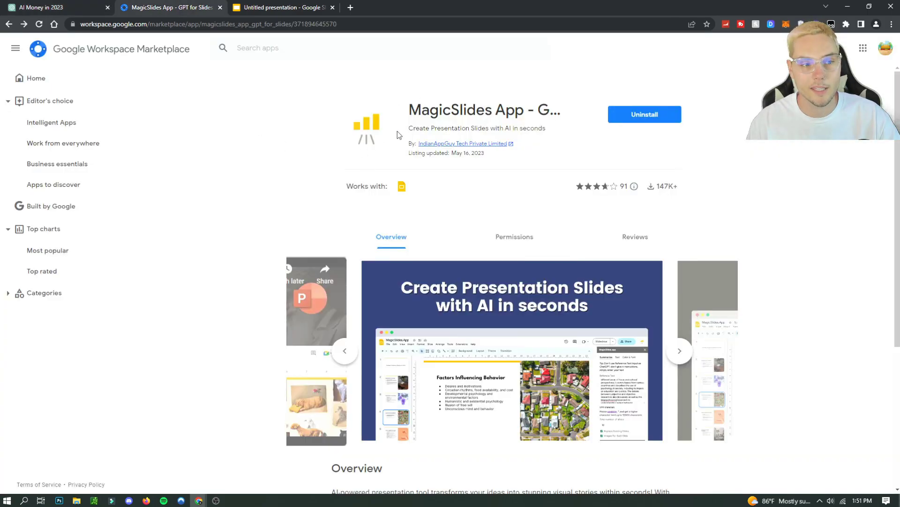
left_click(49, 8)
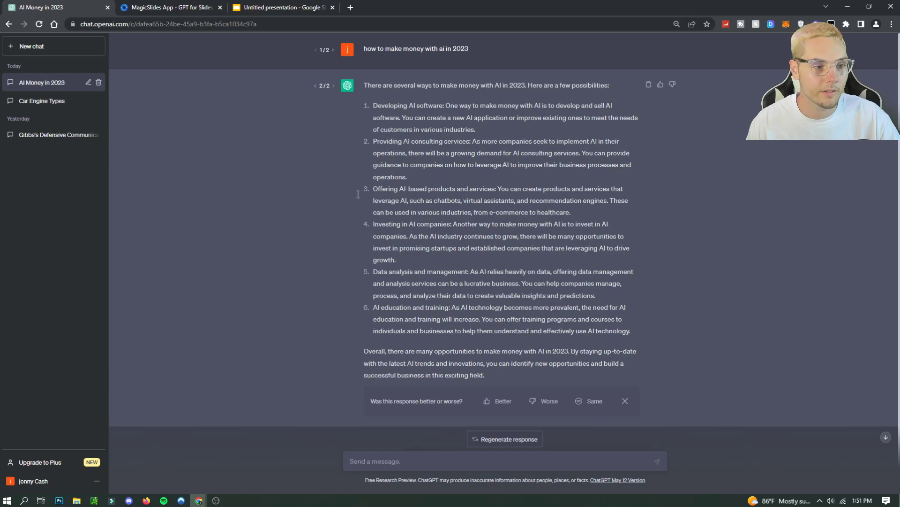
left_click(42, 101)
scroll(590, 250, "up", 5)
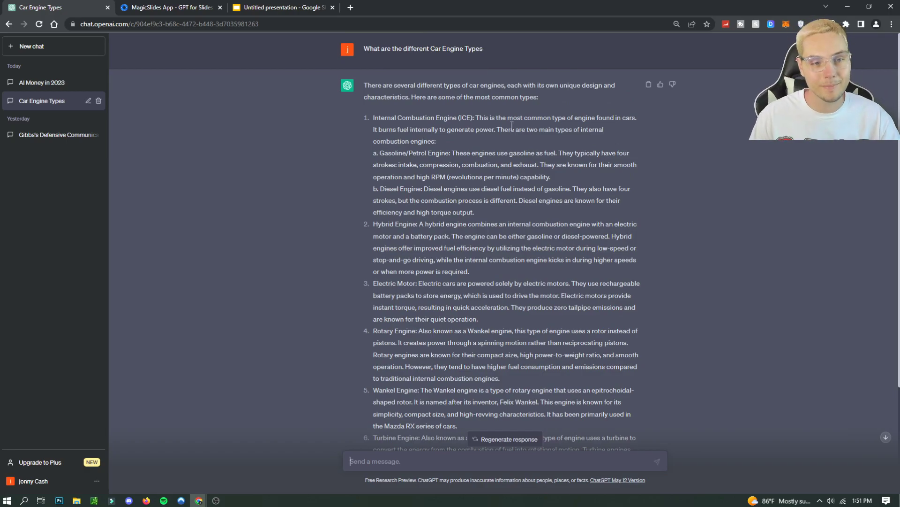
Reopen the MagicSlides App - GPT for Slides sidebar via the Extensions menu.
left_click(282, 7)
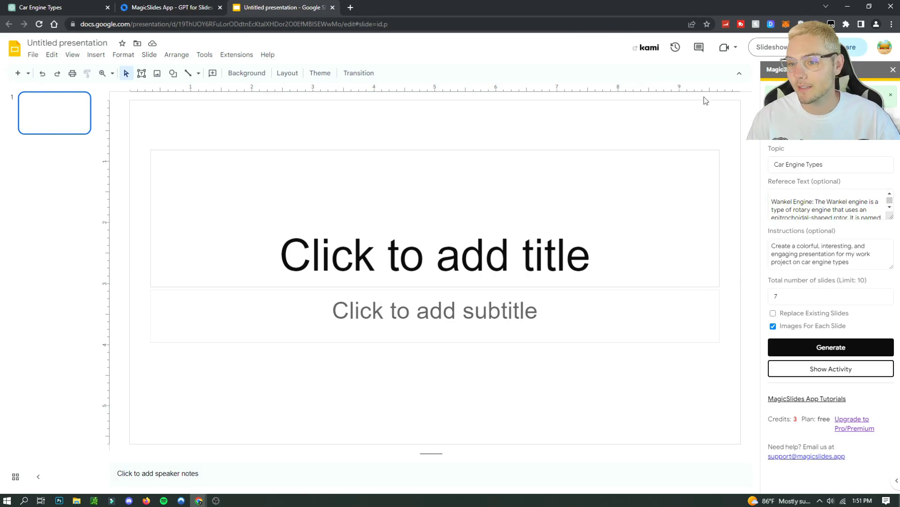
left_click(237, 56)
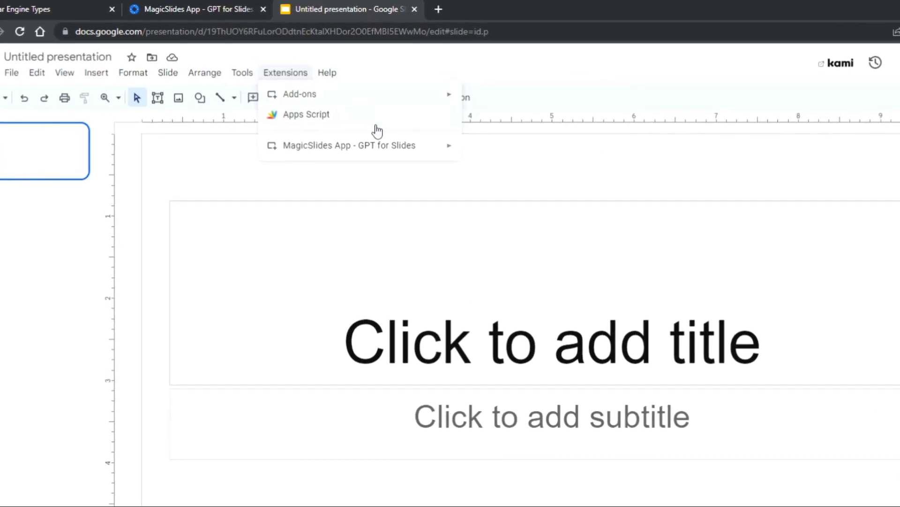
mouse_move(370, 146)
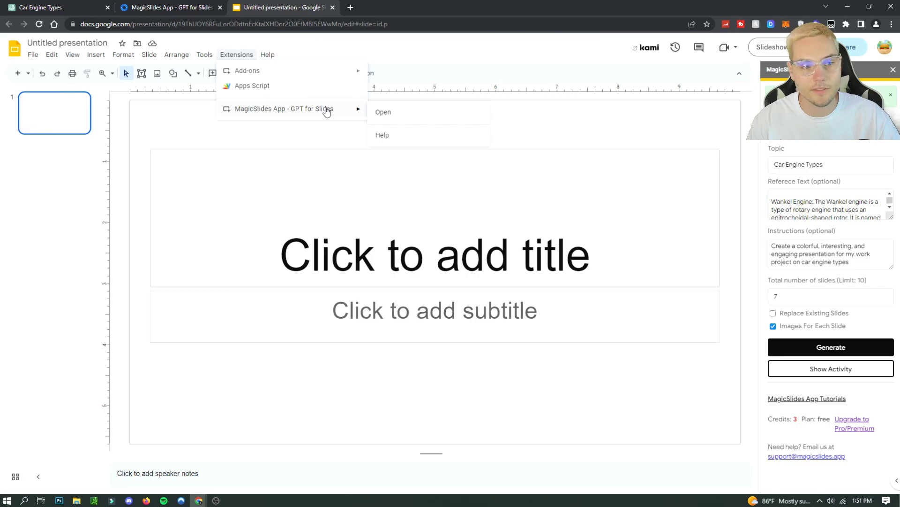
left_click(192, 7)
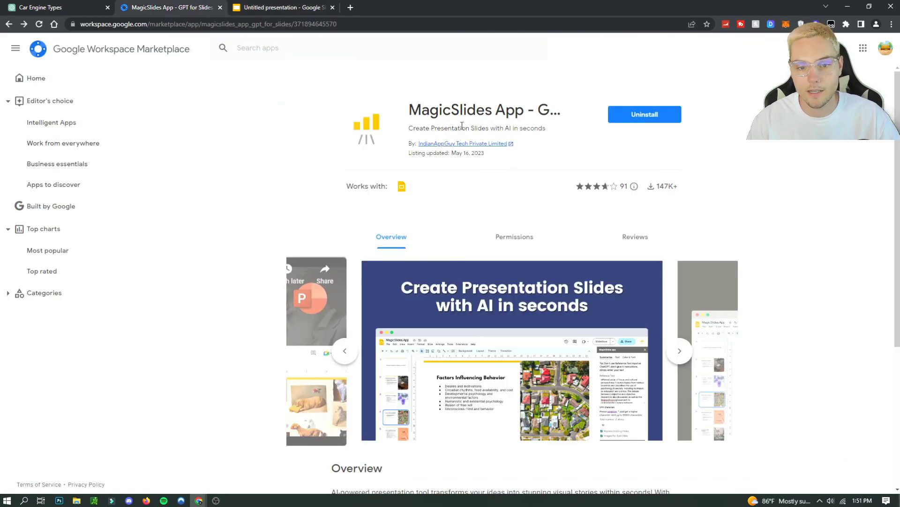
left_click(254, 7)
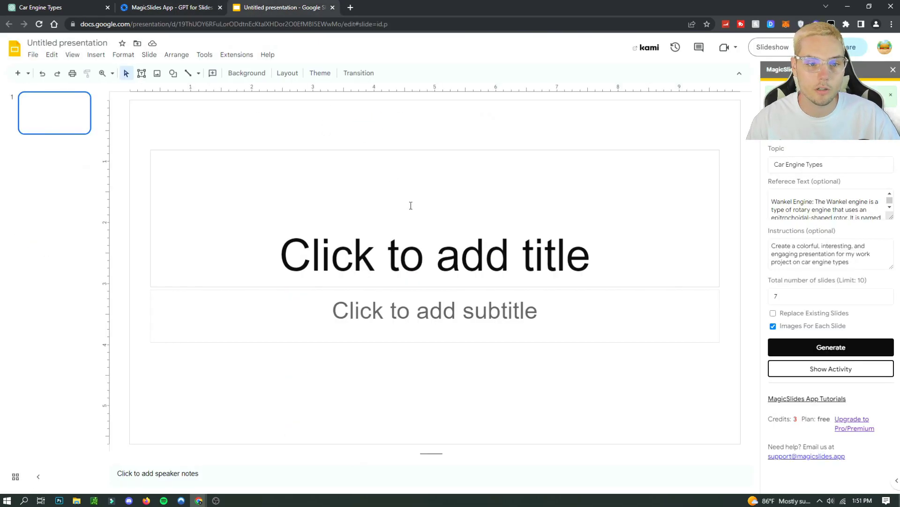
left_click(234, 60)
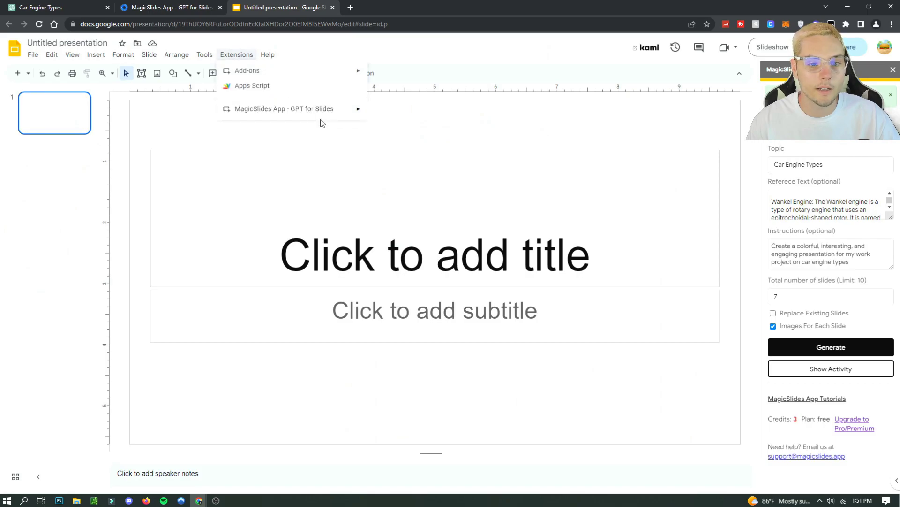
mouse_move(316, 115)
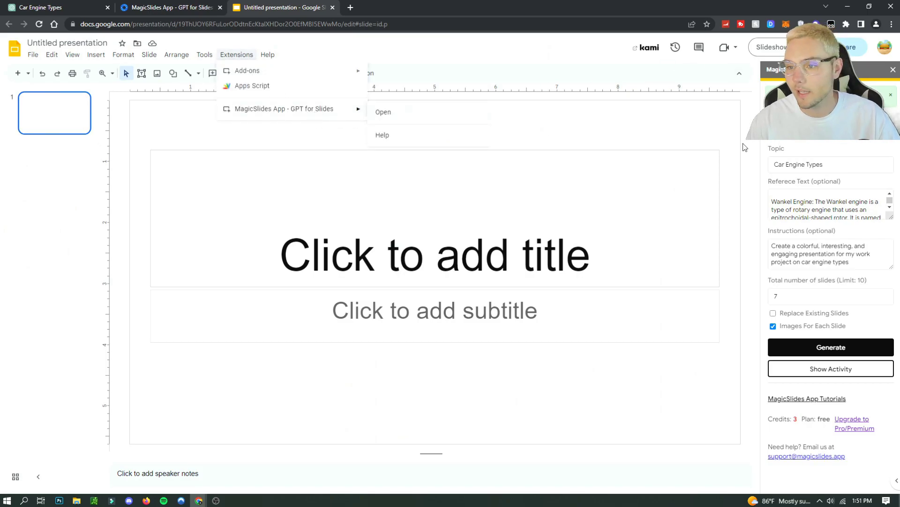
left_click(617, 166)
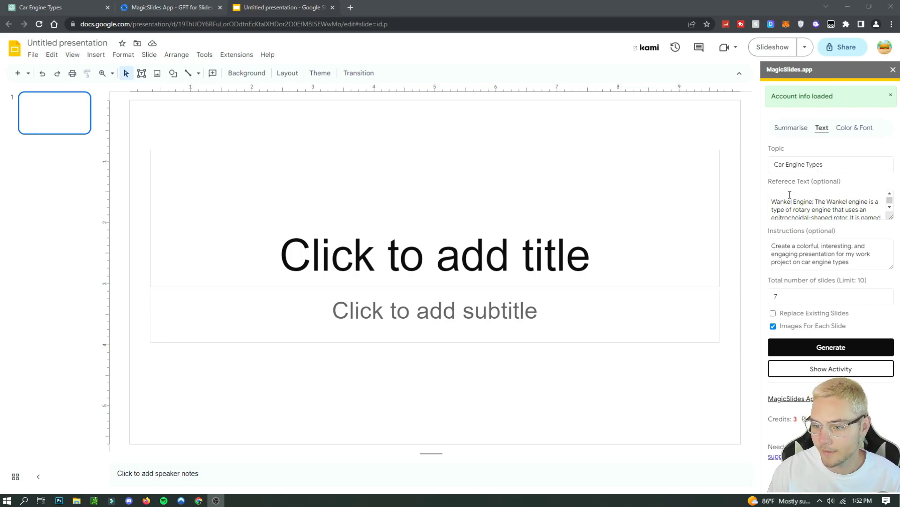
Select engine types 1–6 in the Car Engine Types answer and return to Slides.
left_click(86, 4)
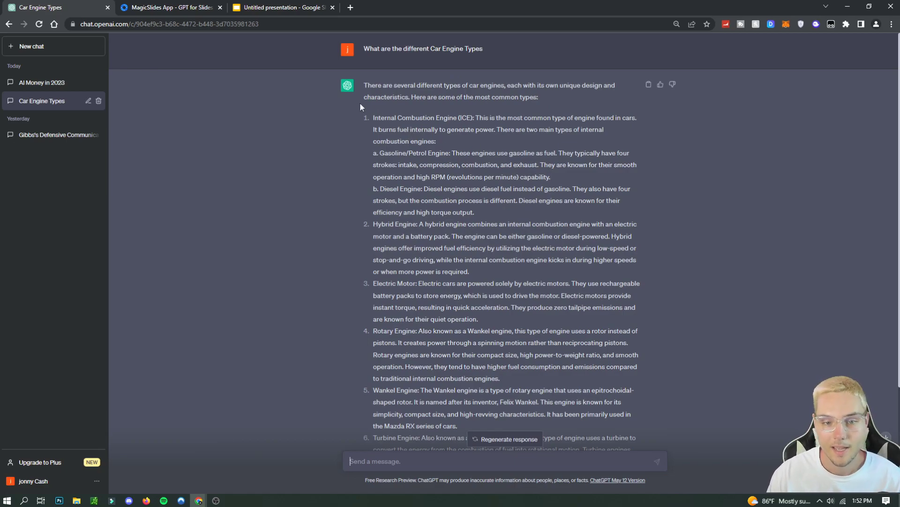
left_click_drag(359, 102, 682, 328)
scroll(676, 398, "down", 3)
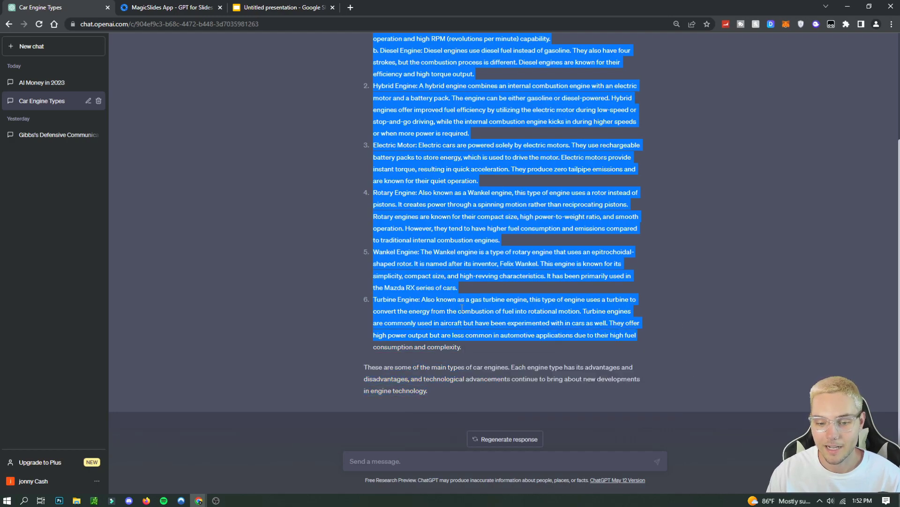
left_click(282, 7)
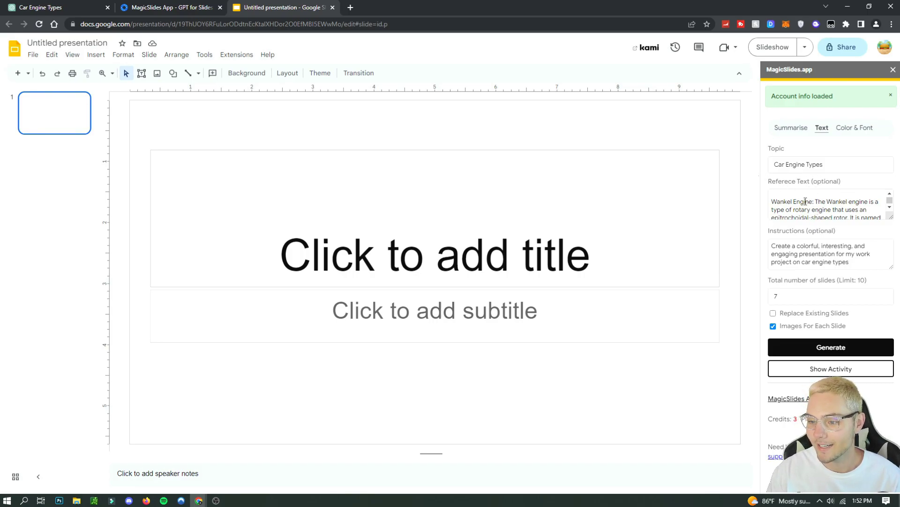
Scroll the MagicSlides panel and switch it to the Summarise tab.
scroll(806, 216, "down", 5)
scroll(796, 216, "down", 1)
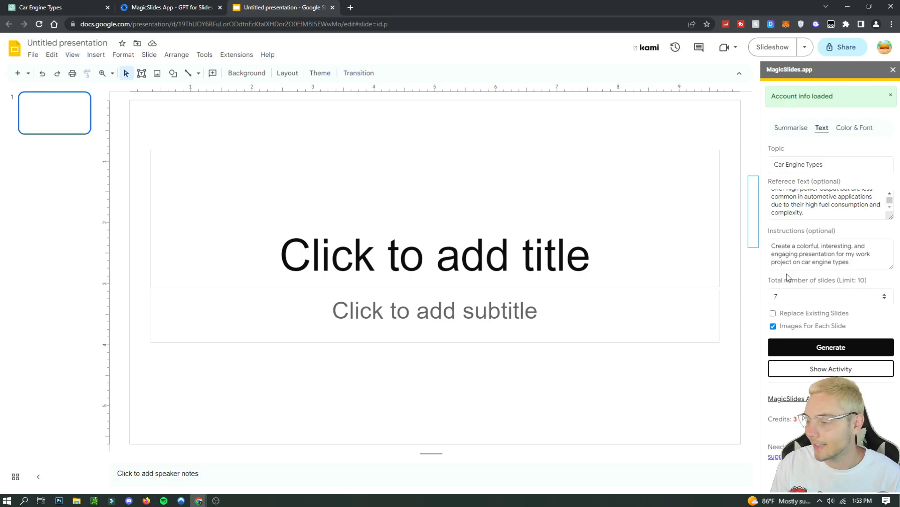
left_click(799, 129)
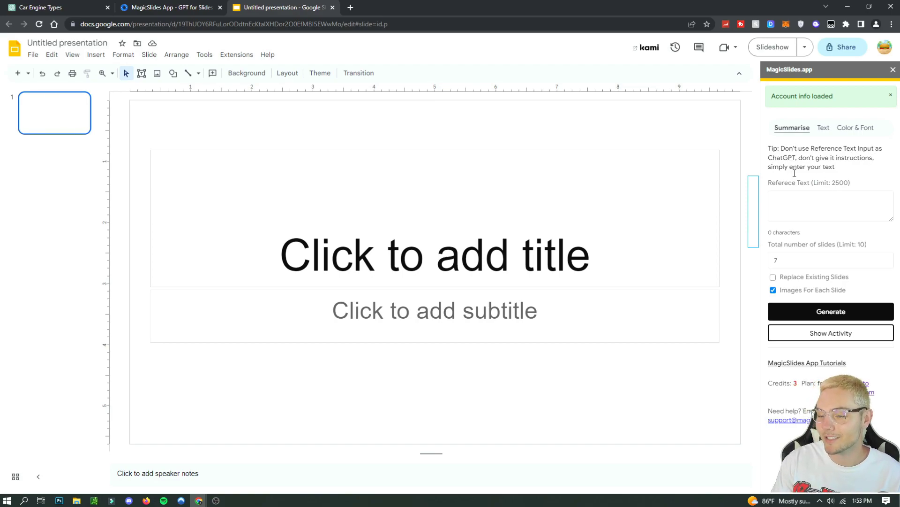
Review the ChatGPT engine-types answer and clear its text selection.
left_click_drag(824, 212, 832, 158)
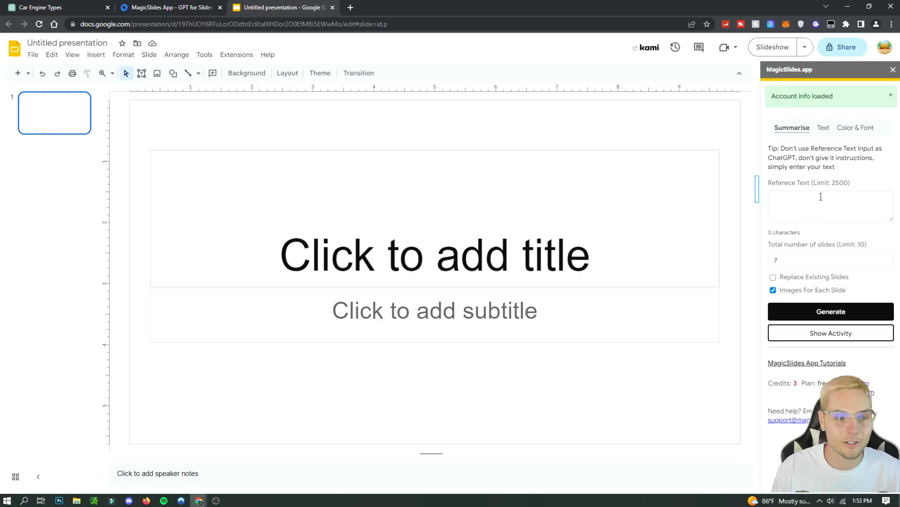
left_click_drag(796, 192, 37, 7)
left_click(38, 7)
scroll(666, 221, "up", 3)
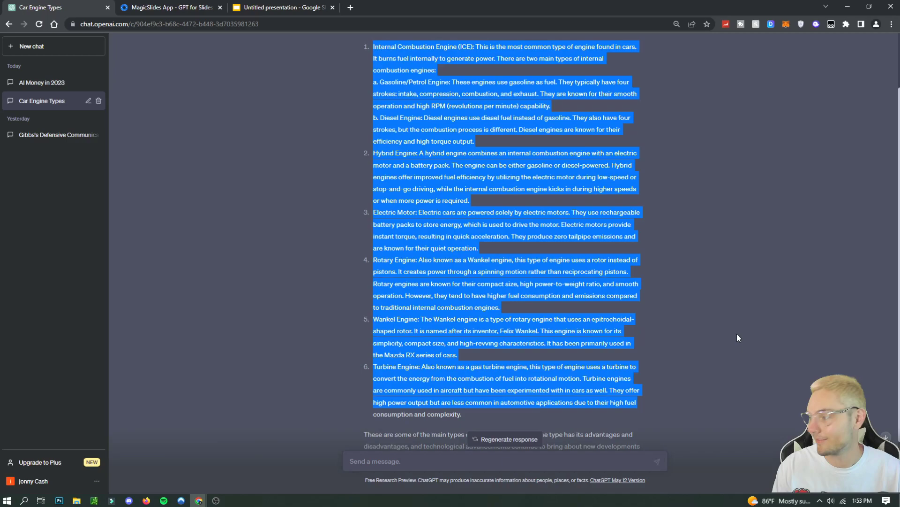
scroll(382, 306, "up", 1)
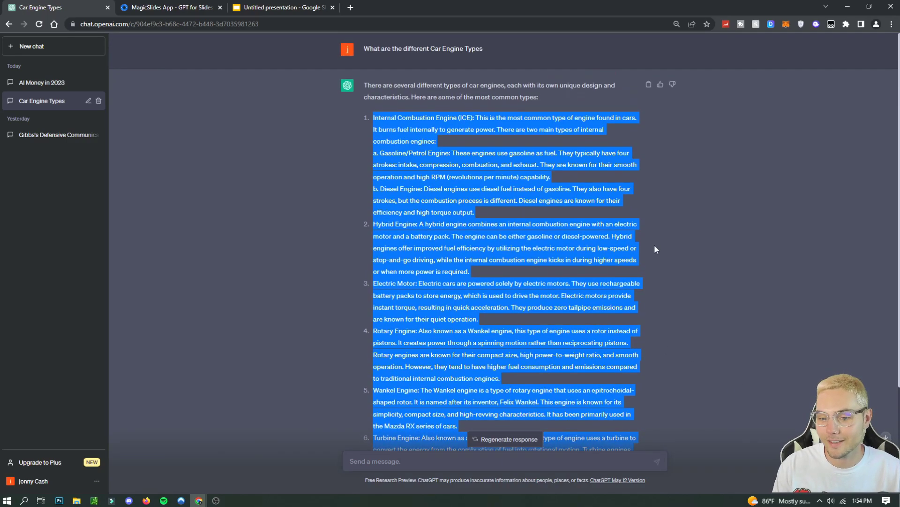
left_click(681, 254)
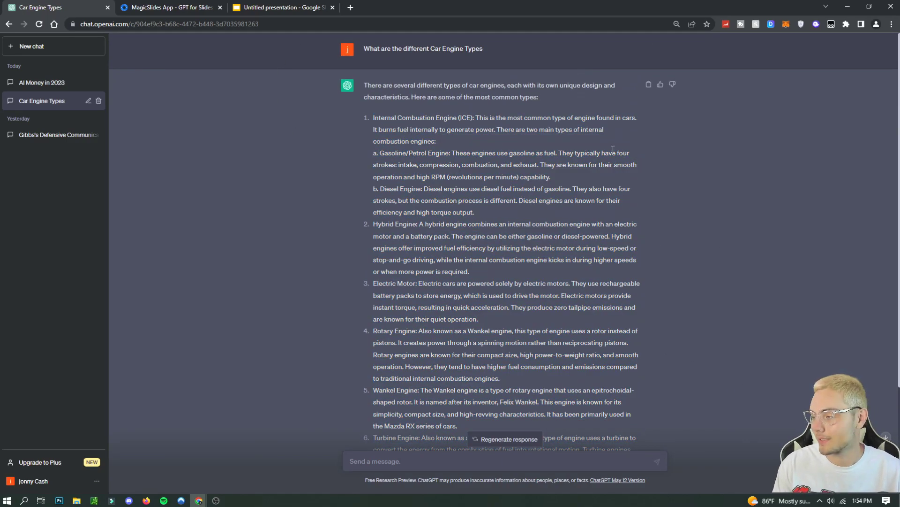
Back in Slides, switch MagicSlides to the Text tab's Car Engine Types form.
left_click(281, 7)
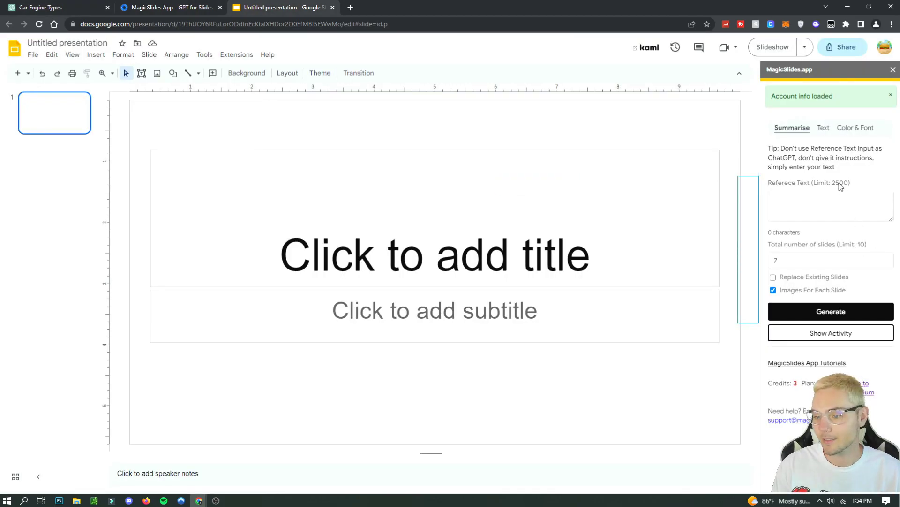
double_click(820, 137)
left_click(819, 134)
left_click(821, 129)
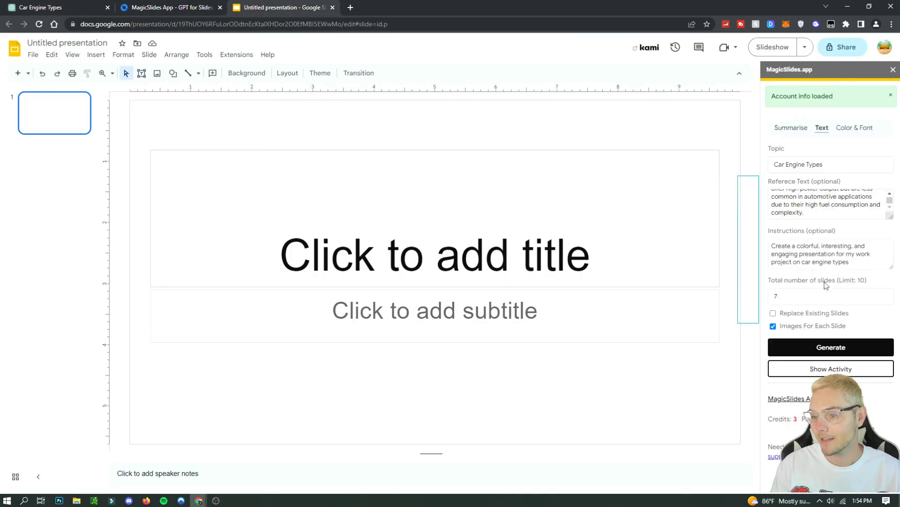
Choose the Midnight Sun template in Color & Font, keeping round bullet points.
left_click(859, 131)
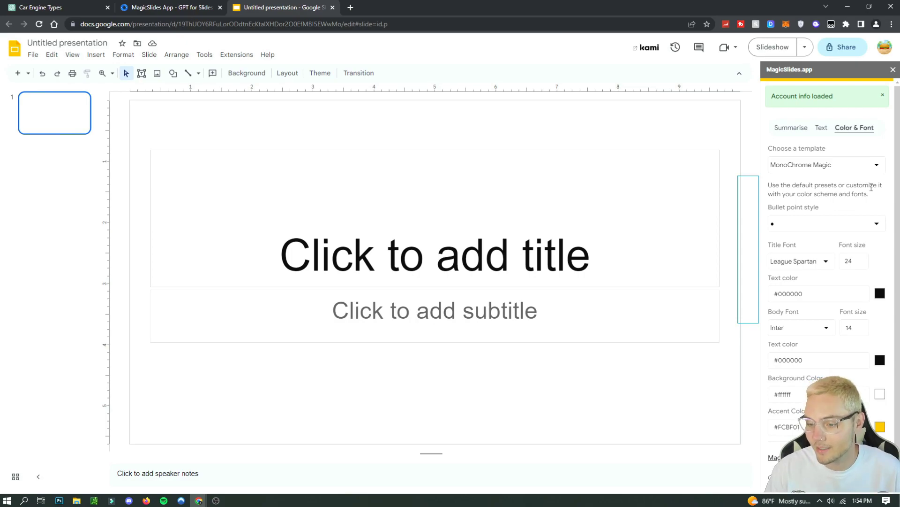
scroll(869, 183, "down", 1)
scroll(869, 197, "up", 1)
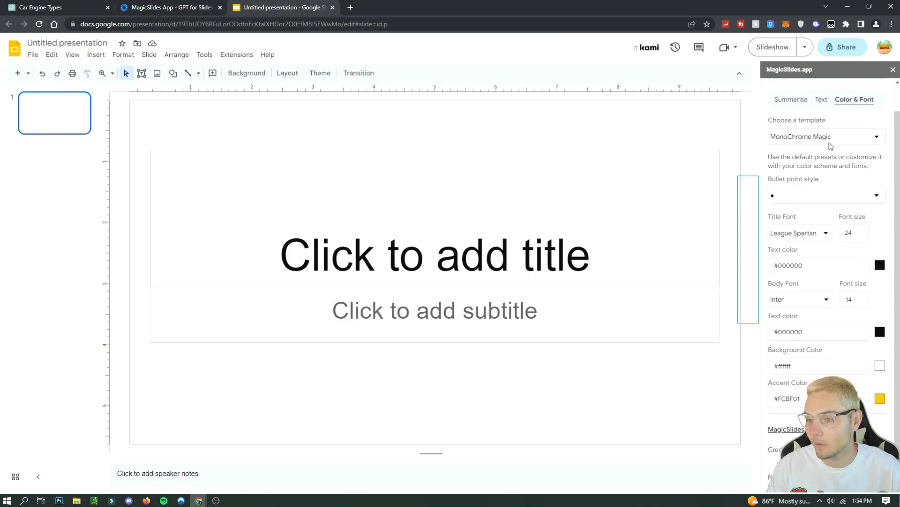
left_click(843, 166)
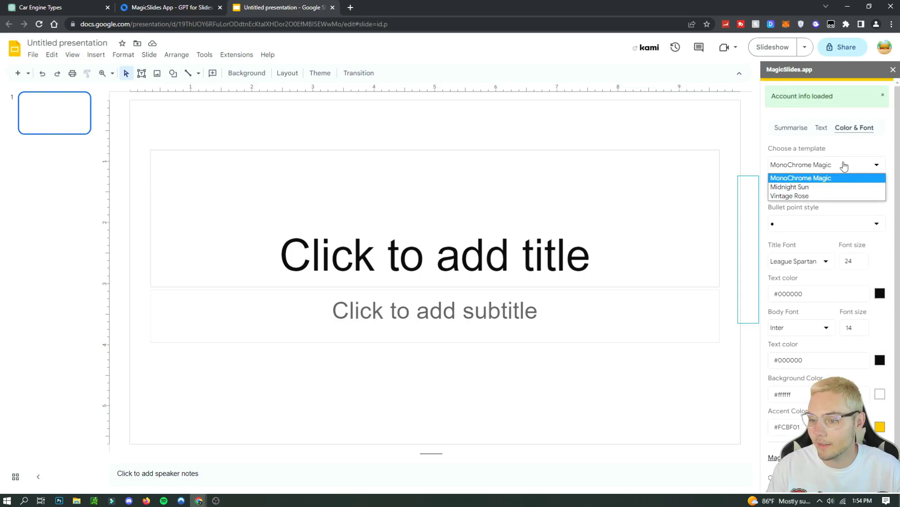
left_click(819, 187)
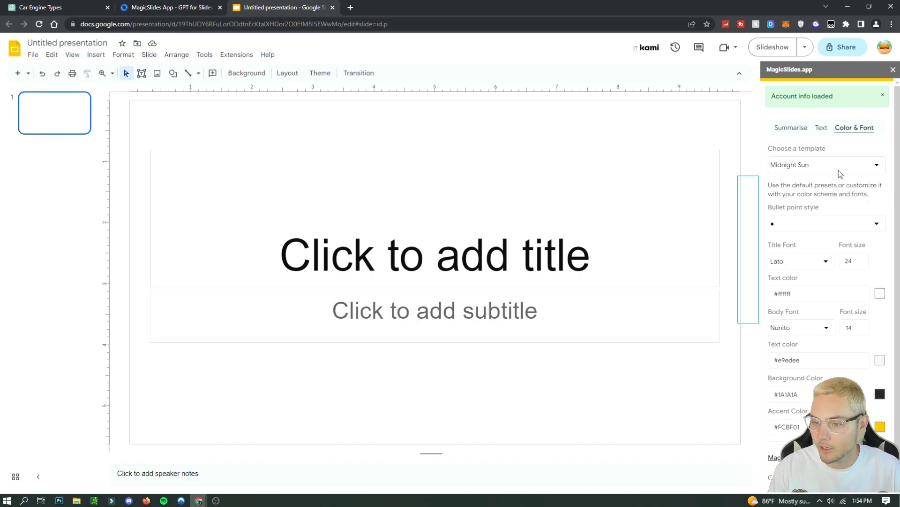
left_click(862, 223)
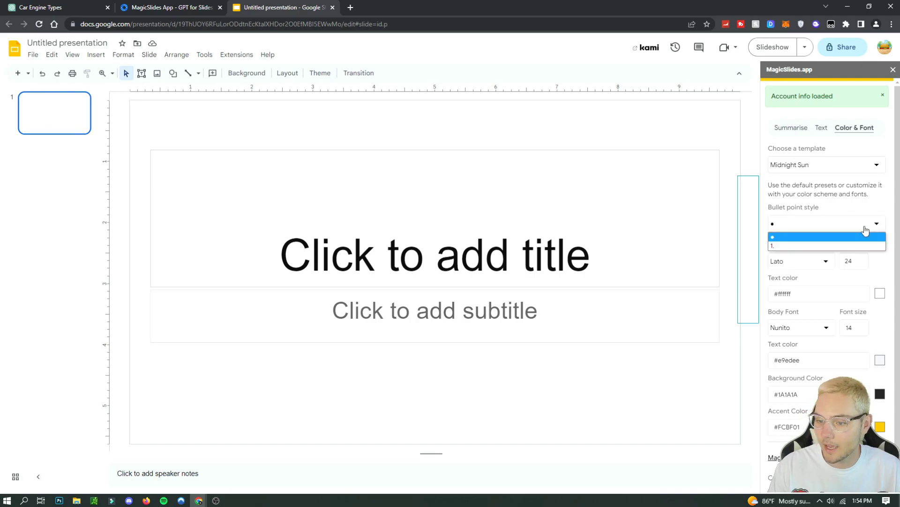
left_click(839, 224)
left_click(838, 225)
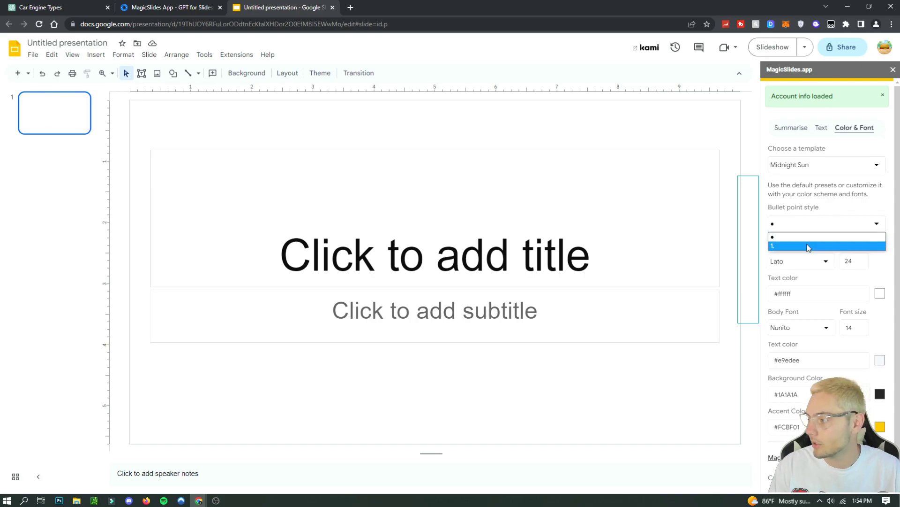
left_click(841, 206)
Set title font to Open Sans with black #000000 text, and body font to Open Sans.
left_click(813, 263)
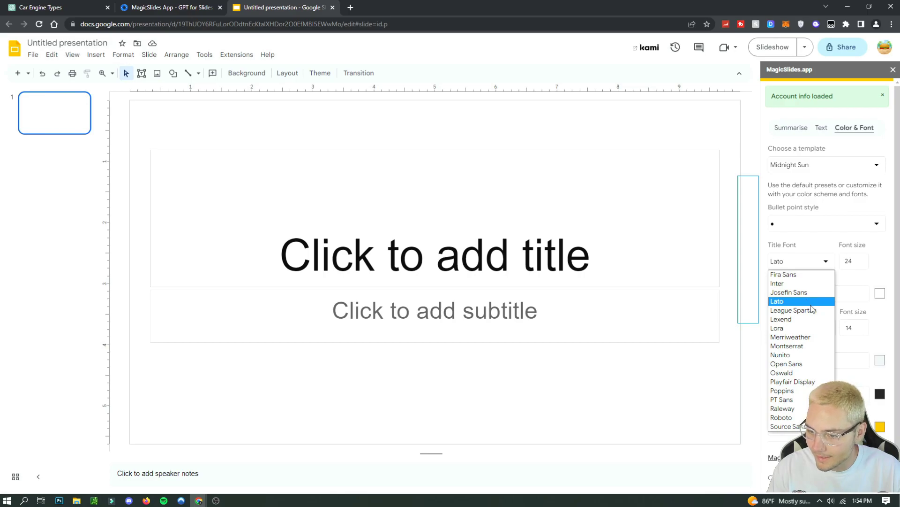
left_click(808, 364)
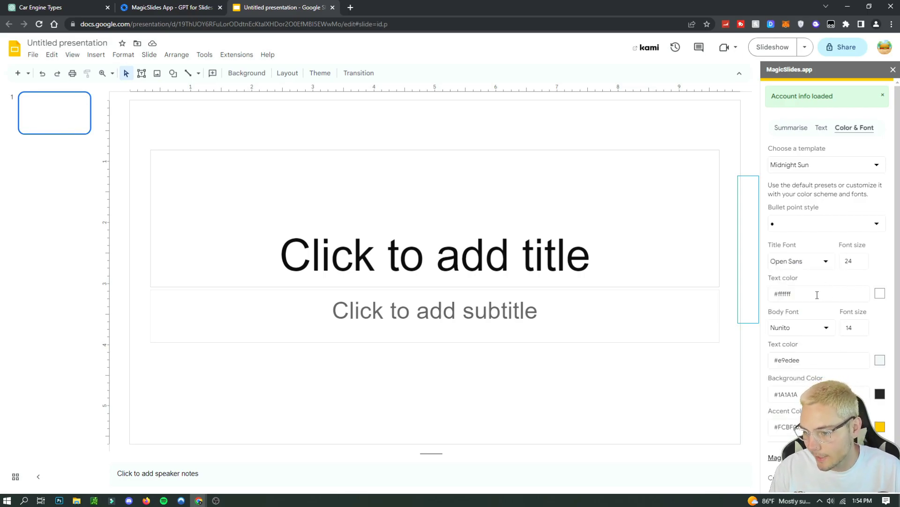
left_click(880, 293)
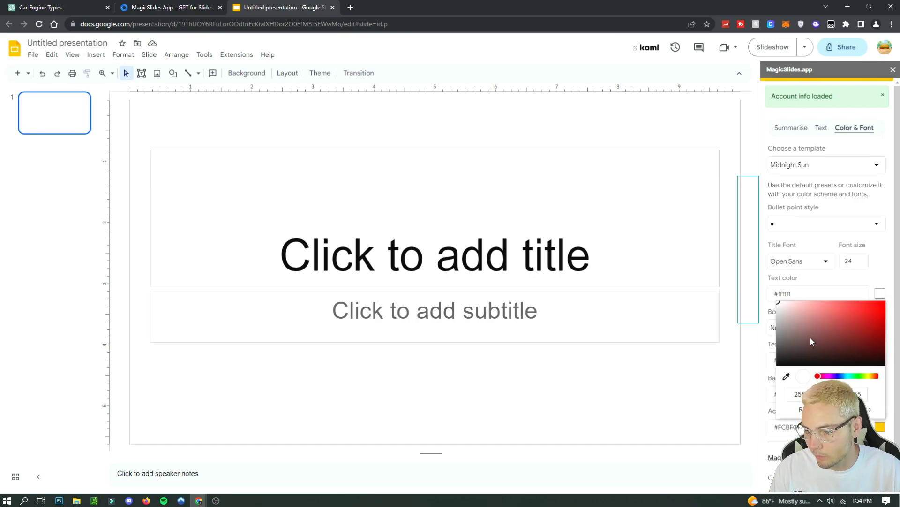
left_click(778, 364)
left_click(891, 269)
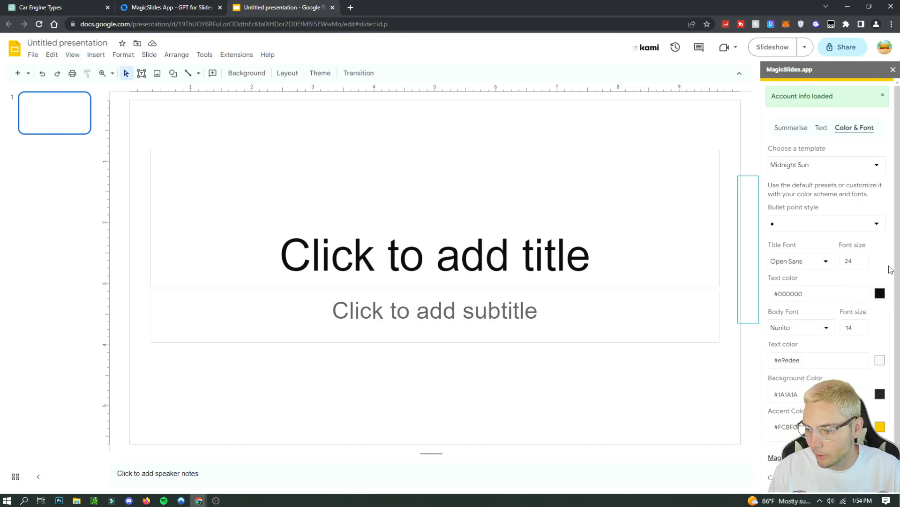
left_click(816, 328)
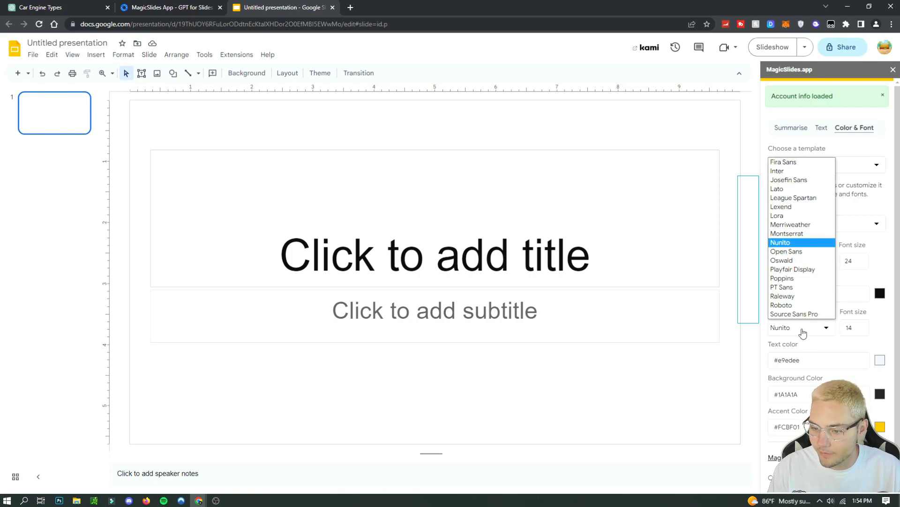
left_click(793, 252)
scroll(823, 374, "down", 1)
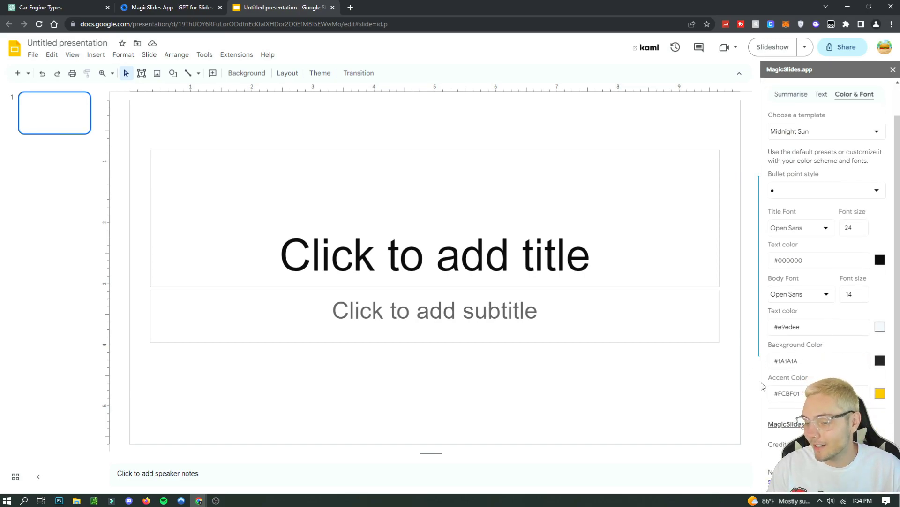
scroll(817, 176, "up", 1)
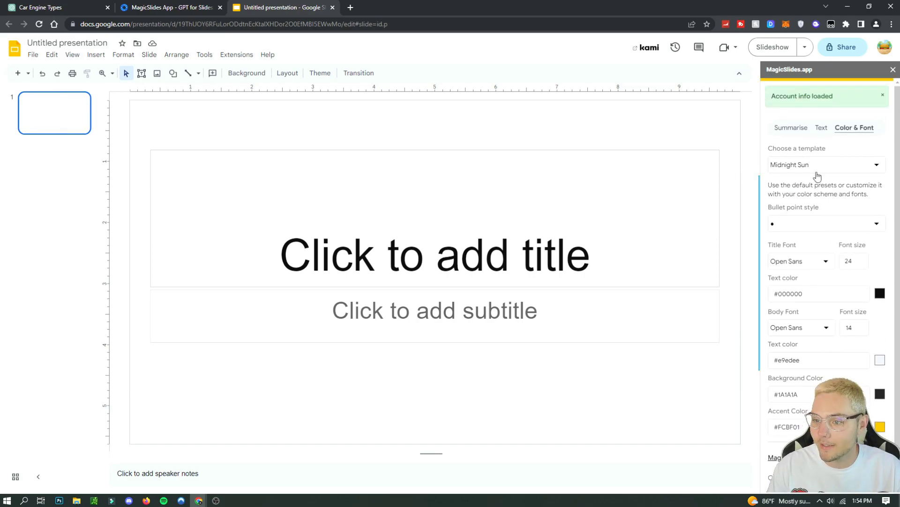
Generate the seven-slide Car Engine Types deck from the MagicSlides Text form.
left_click(822, 127)
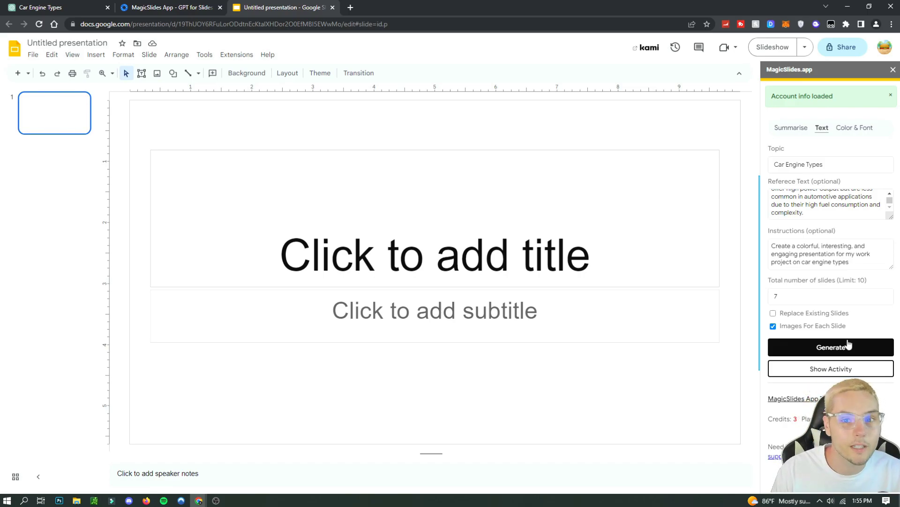
left_click(829, 350)
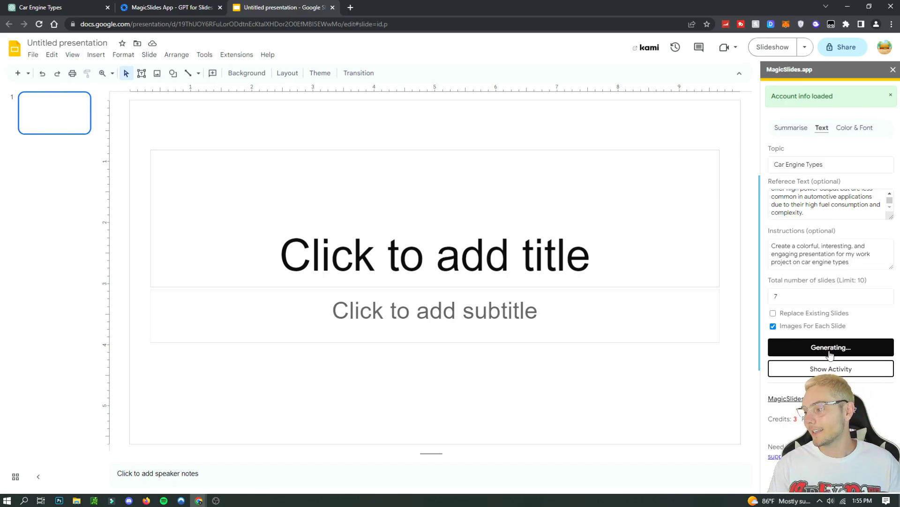
left_click_drag(739, 382, 735, 328)
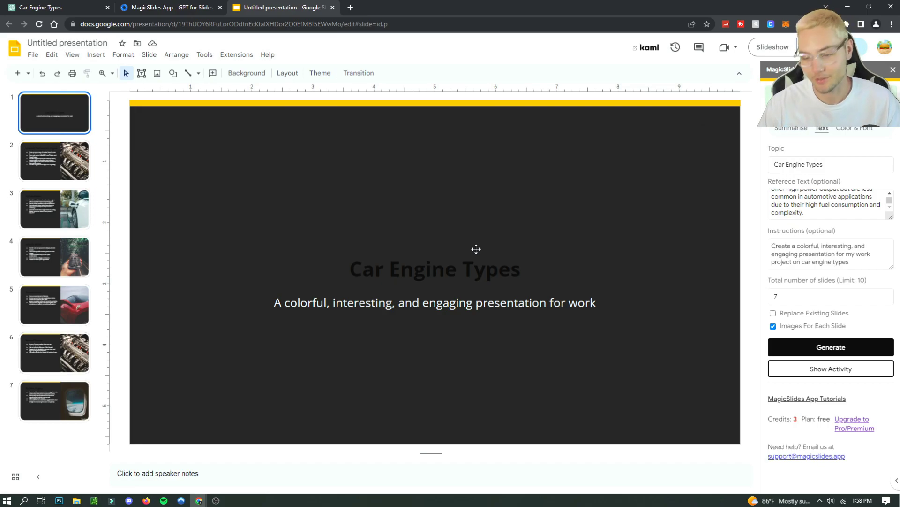
View the Internal Combustion Engine slide and compare it with the ChatGPT answer.
left_click(54, 161)
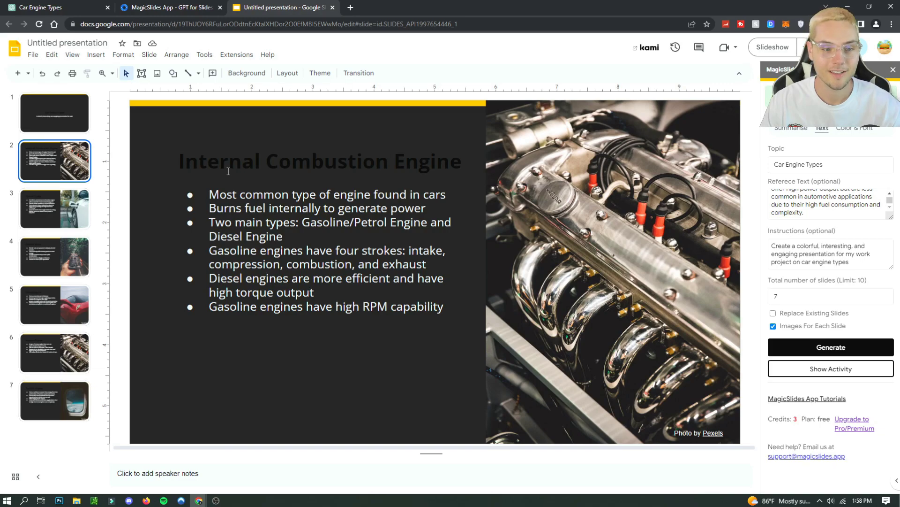
key("ctrl+1")
left_click_drag(371, 118, 516, 451)
left_click(306, 126)
key("ctrl+3")
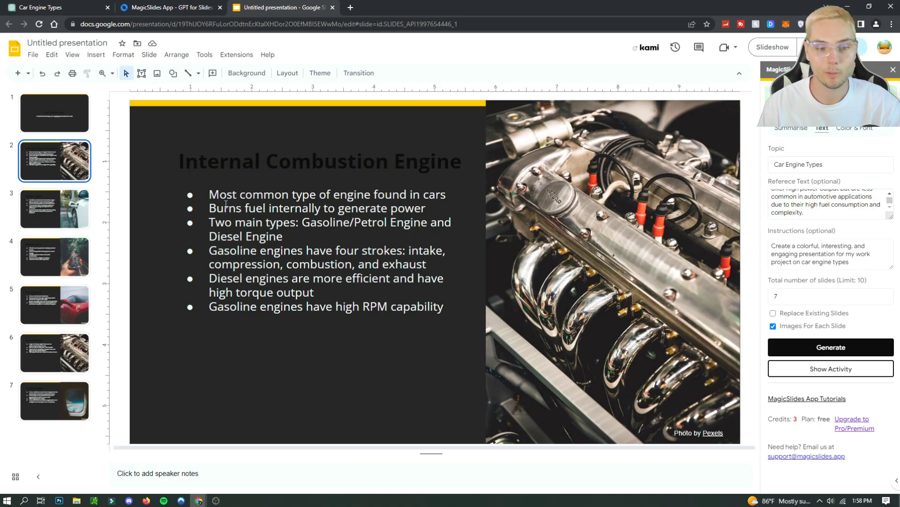
Look over the Hybrid Engine and Electric Motor slides.
left_click(28, 212)
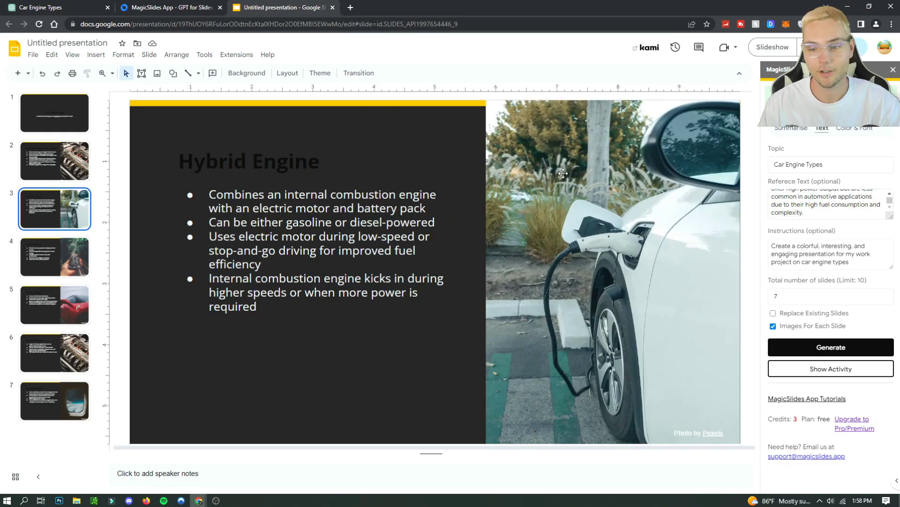
left_click(82, 263)
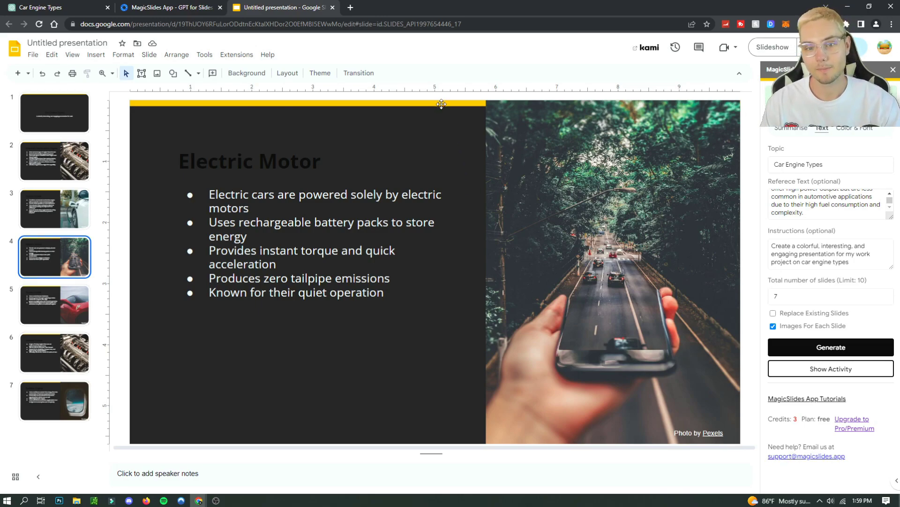
left_click(52, 200)
Page forward from the Car Engine Types title slide to the Turbine Engine slide.
left_click(58, 121)
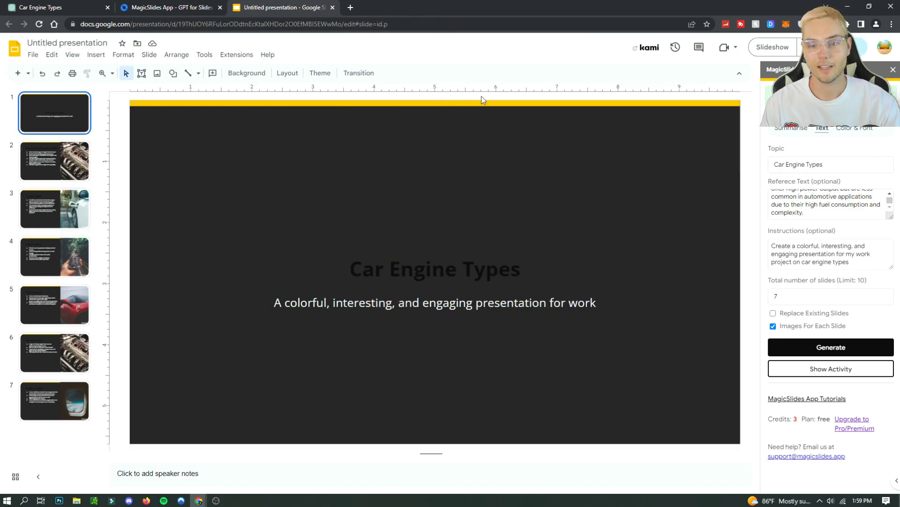
left_click(34, 275)
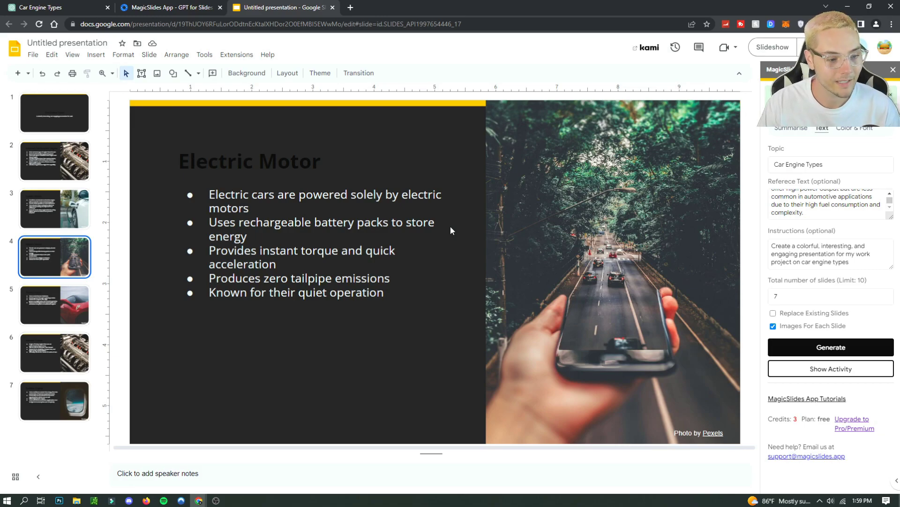
left_click(57, 305)
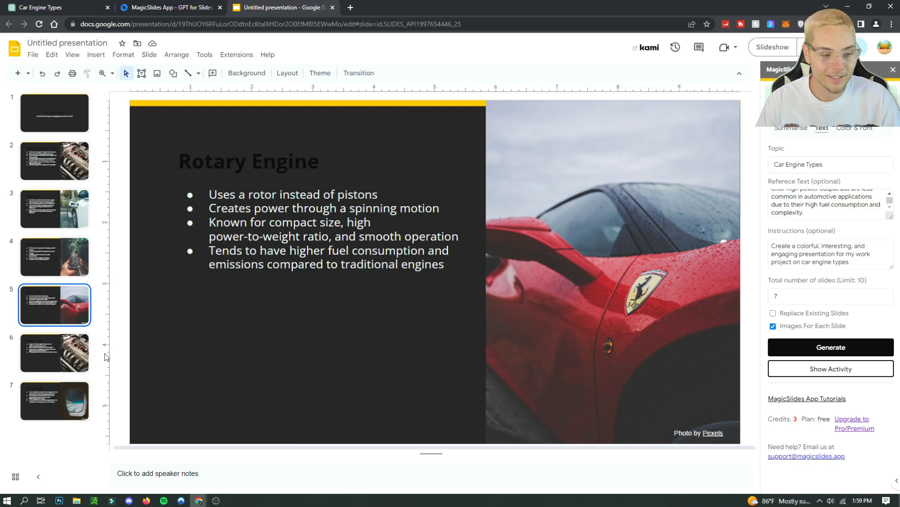
left_click(74, 363)
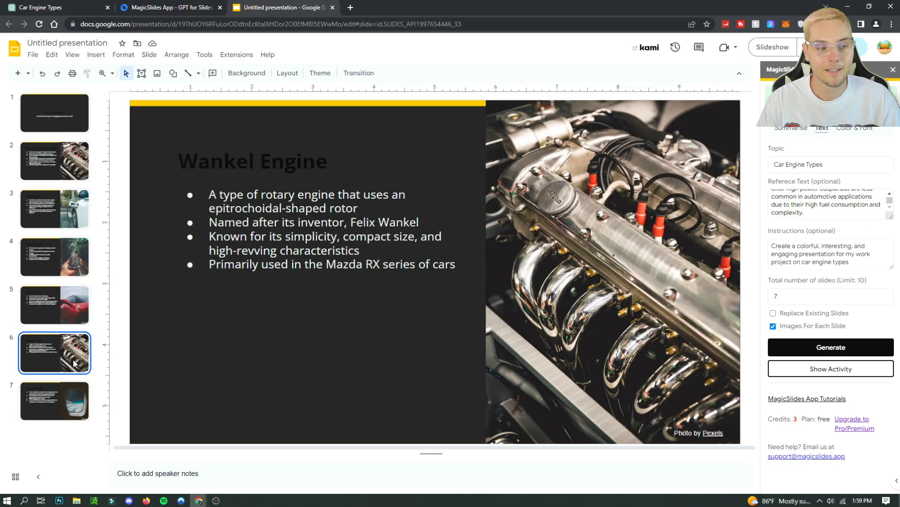
left_click(74, 407)
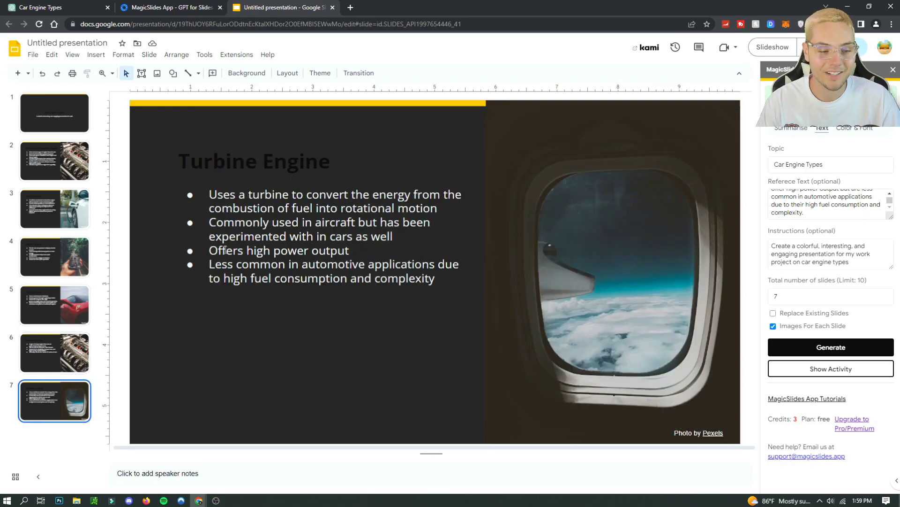
Step back through the Rotary, Hybrid and Internal Combustion slides, ending on Hybrid Engine.
left_click(55, 300)
left_click(55, 215)
left_click(63, 177)
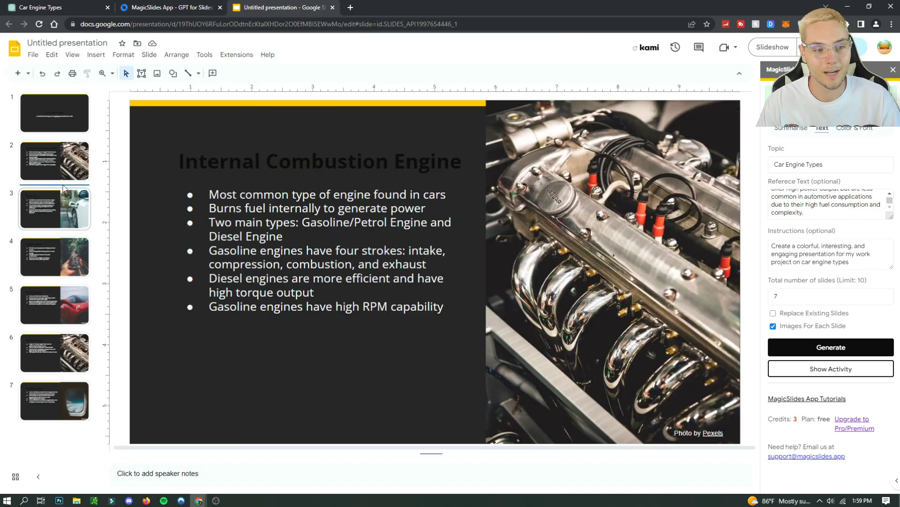
left_click(67, 115)
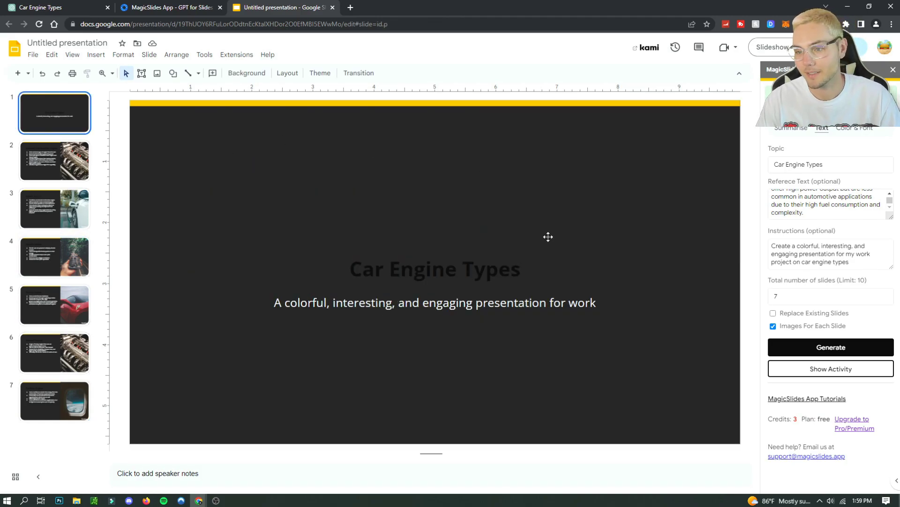
left_click(28, 224)
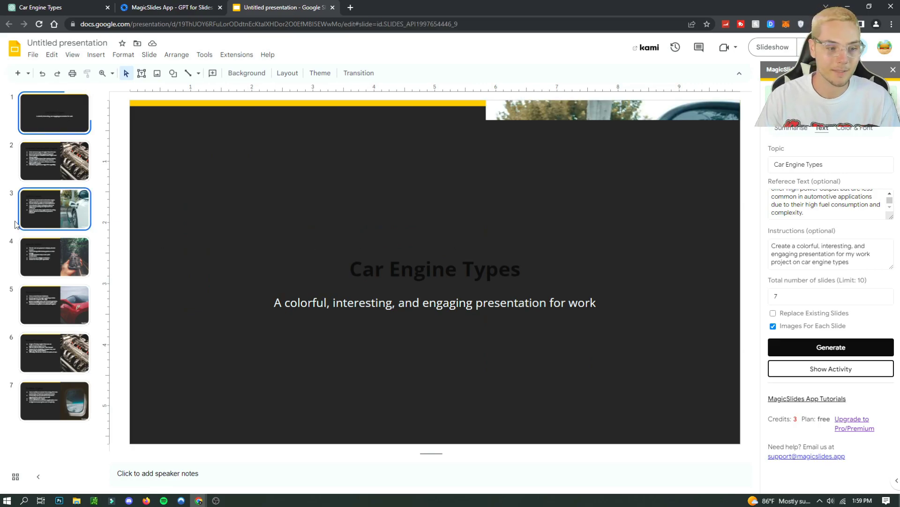
left_click(71, 165)
left_click(69, 132)
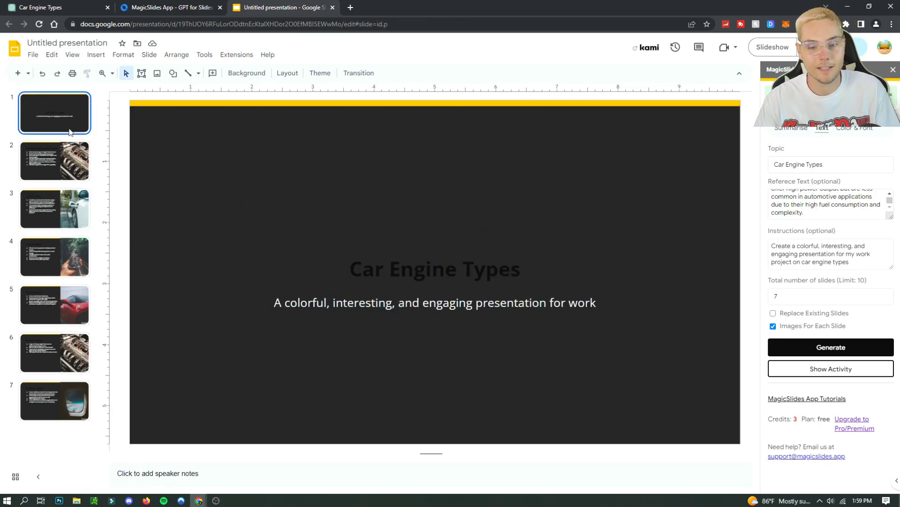
left_click(41, 224)
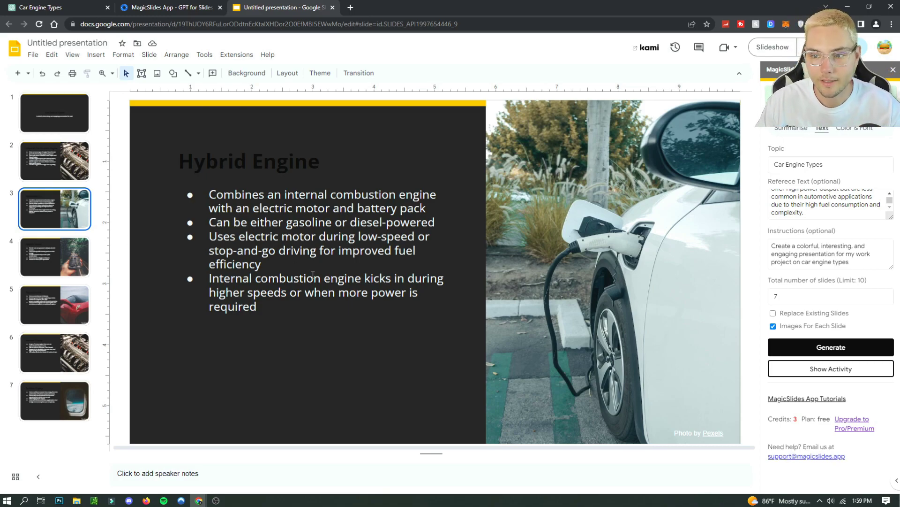
Compare the deck with the ChatGPT answer, then show MagicSlides' Color & Font settings.
left_click(84, 7)
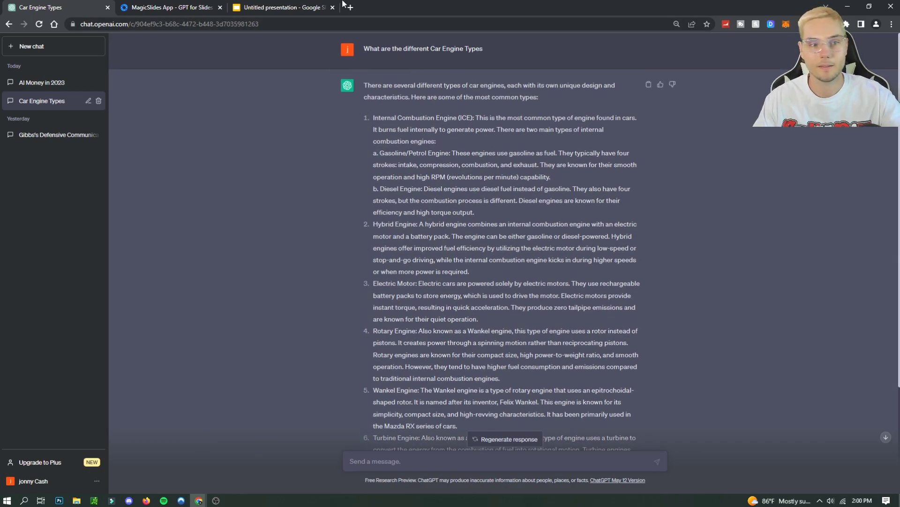
left_click(281, 7)
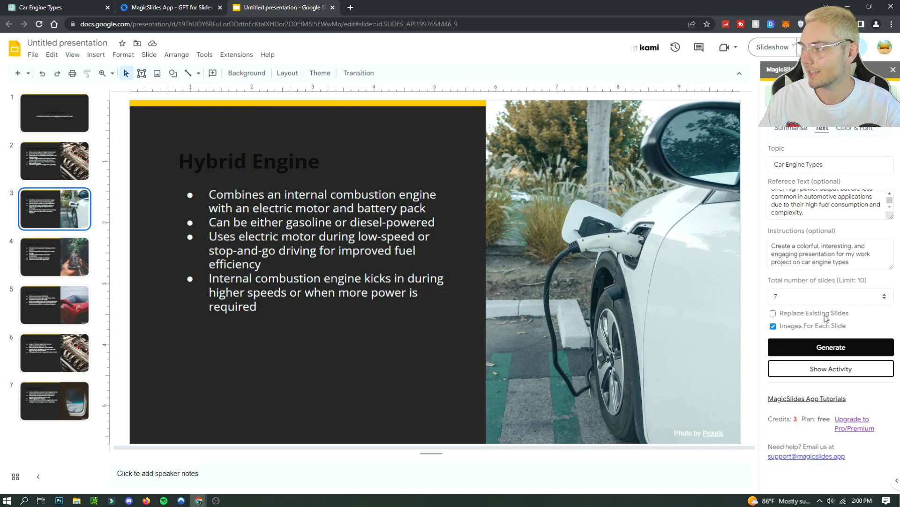
left_click(854, 128)
Switch the MagicSlides sidebar back to its Text settings with topic, reference text and slide count.
left_click(821, 131)
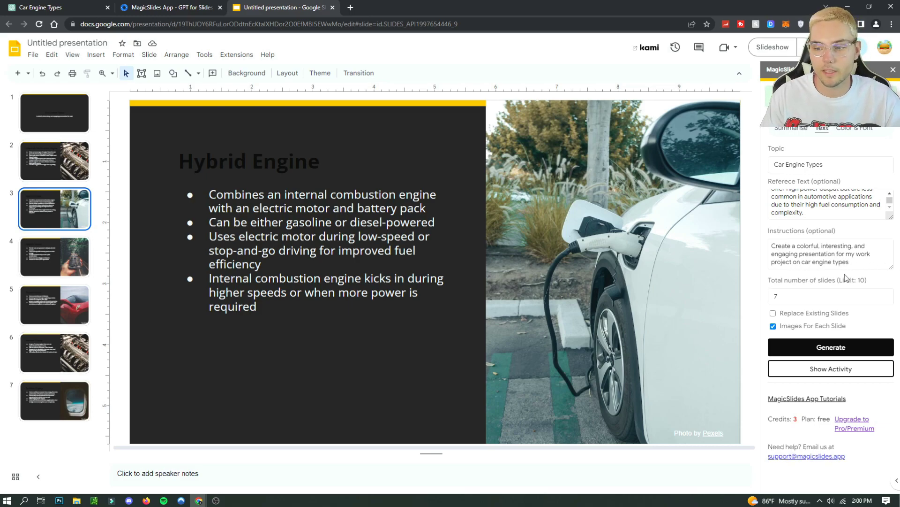
Scroll up the Reference Text box and compare it with the ChatGPT answer on engine types.
scroll(839, 204, "up", 3)
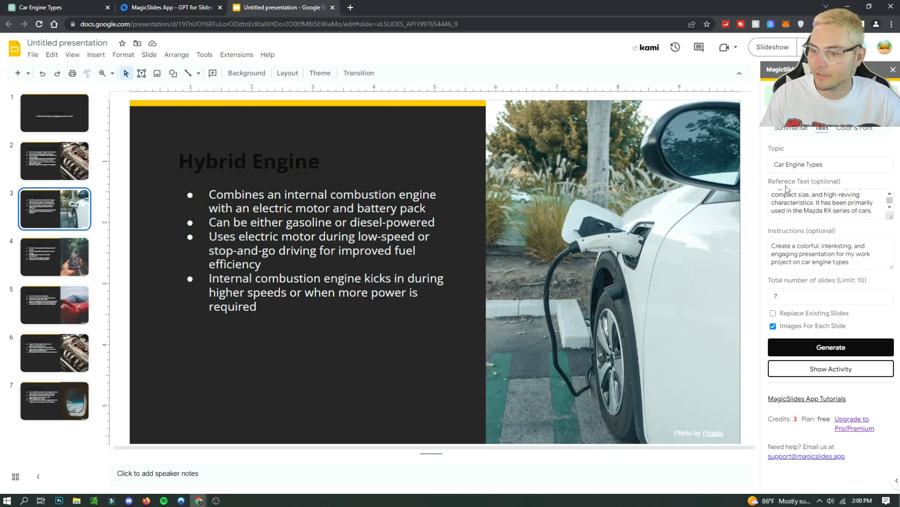
scroll(806, 202, "up", 3)
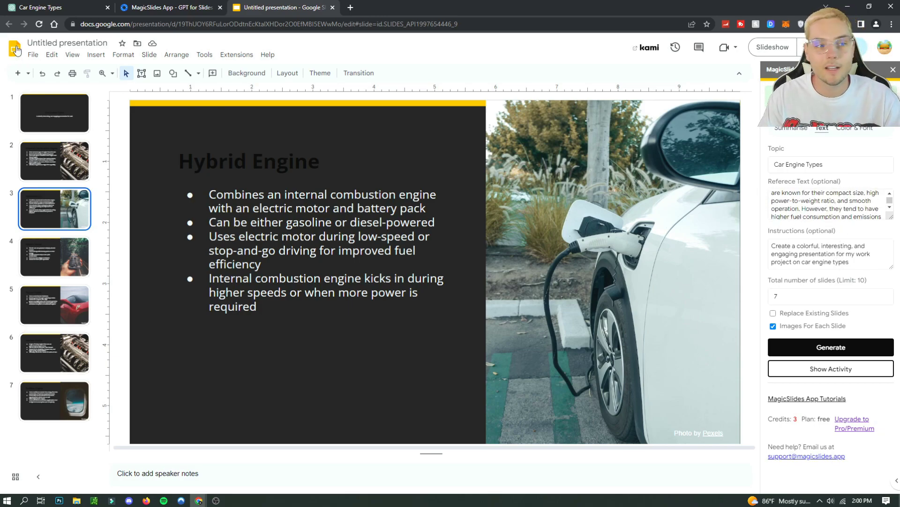
left_click(26, 9)
left_click(274, 7)
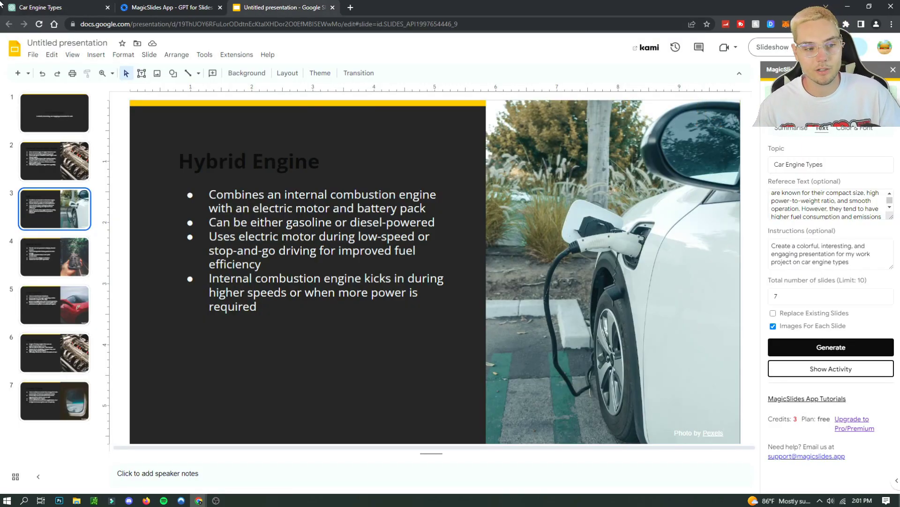
Check the Internal Combustion, Hybrid and Electric Motor slides, then advance to Rotary Engine.
left_click(76, 155)
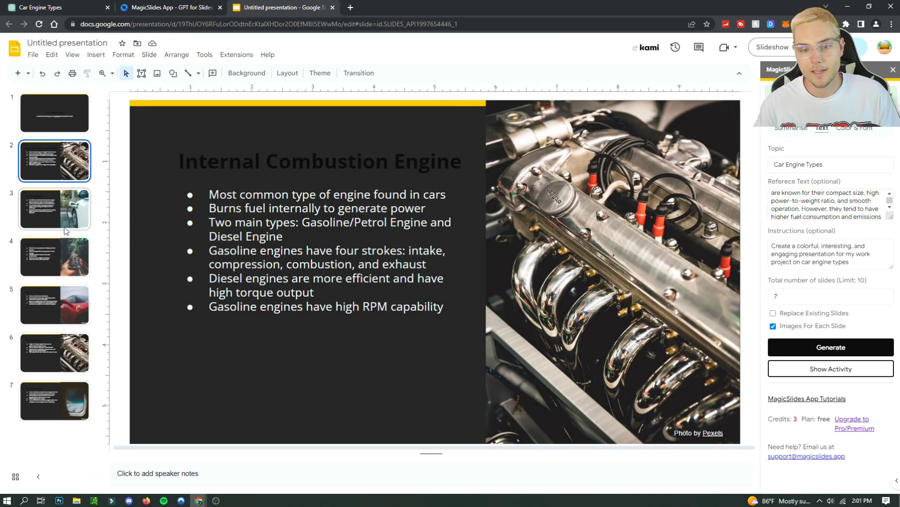
left_click(69, 212)
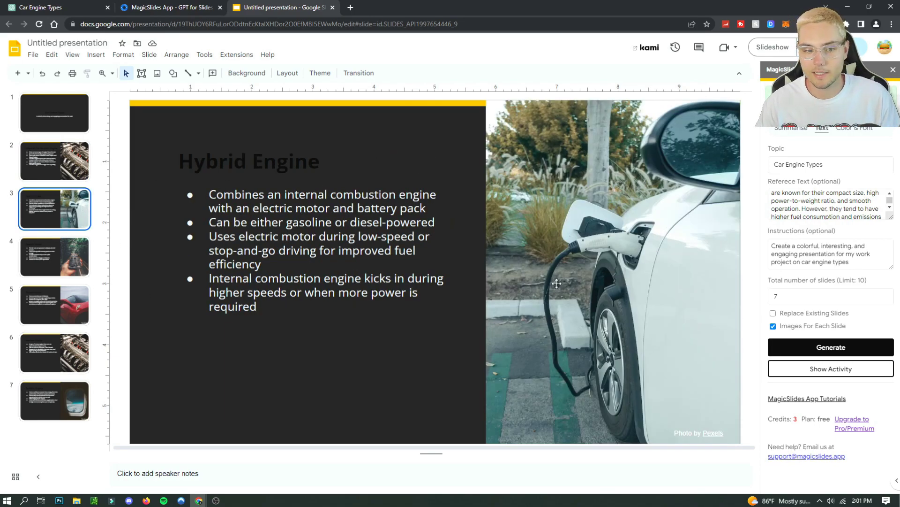
left_click(75, 160)
left_click(53, 263)
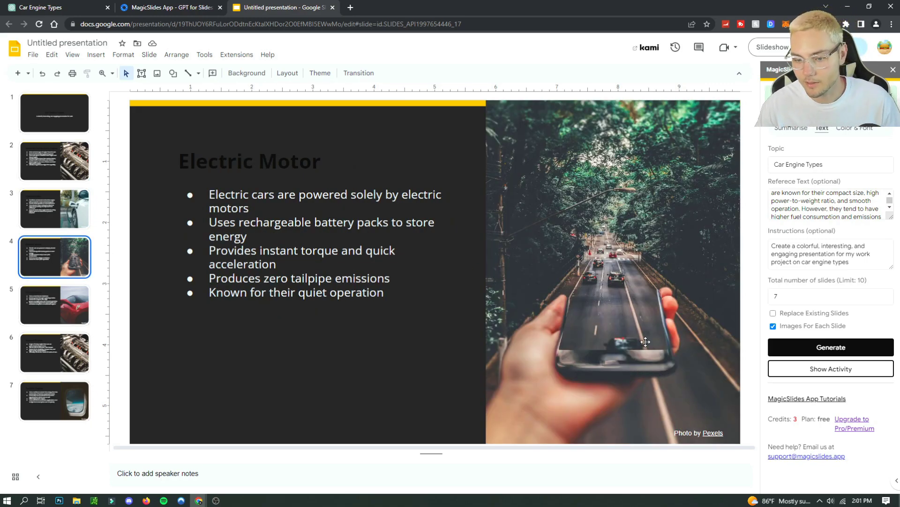
key("Down")
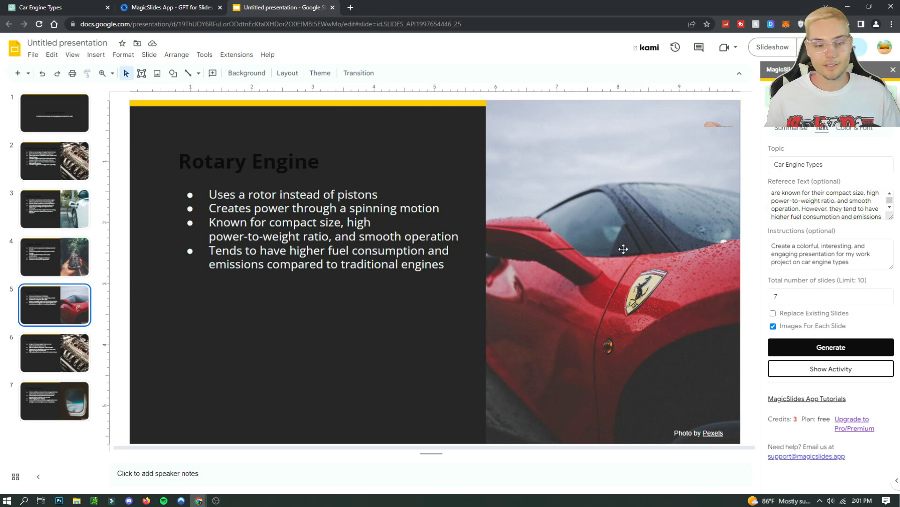